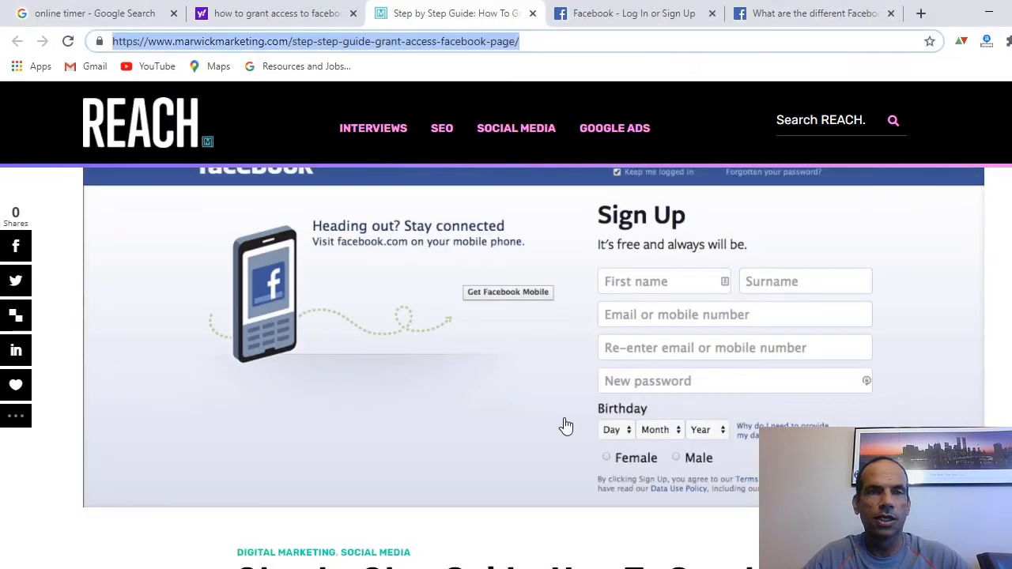
# - Scroll through the marwickmarketing guide on granting Facebook Page access
pyautogui.scroll(-5, 564, 421)
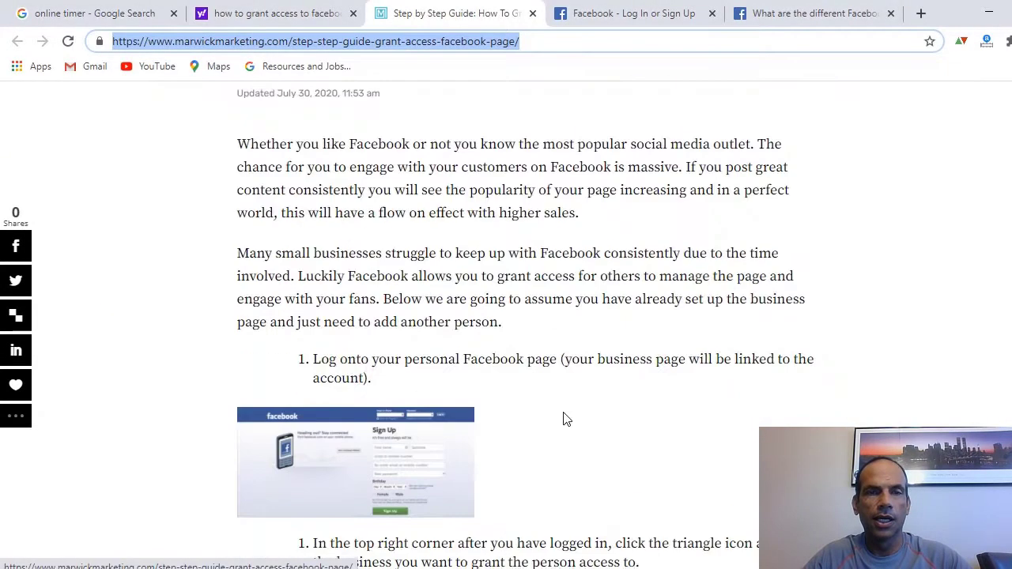
pyautogui.scroll(-8, 565, 420)
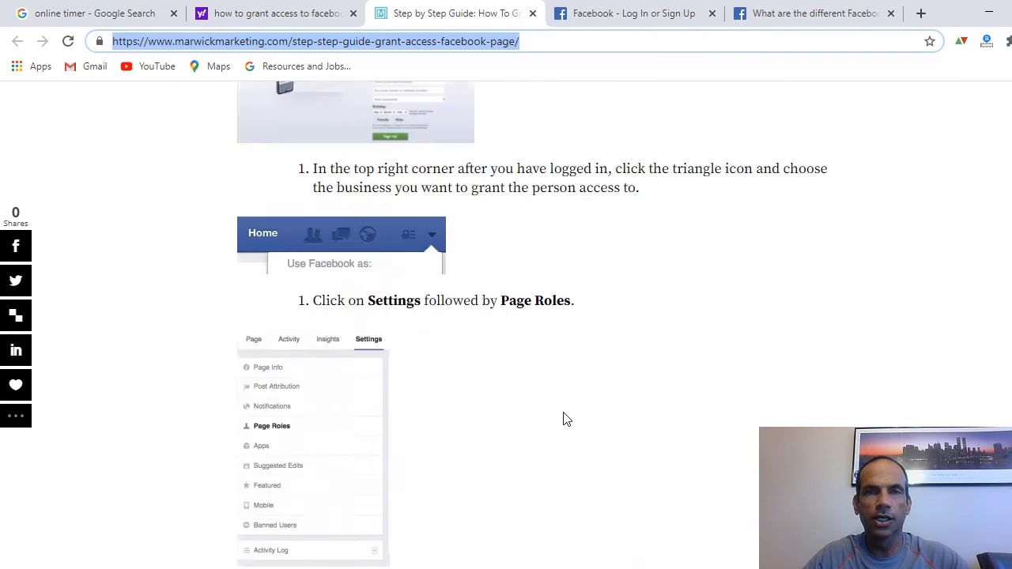
# - Log in to Facebook with the saved account and its password
pyautogui.scroll(15, 565, 421)
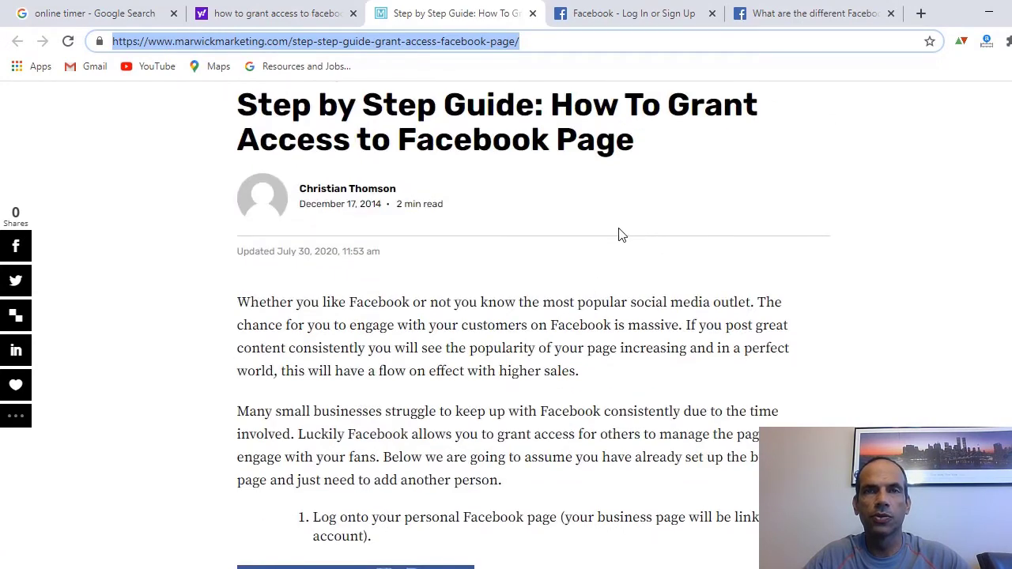
pyautogui.click(667, 22)
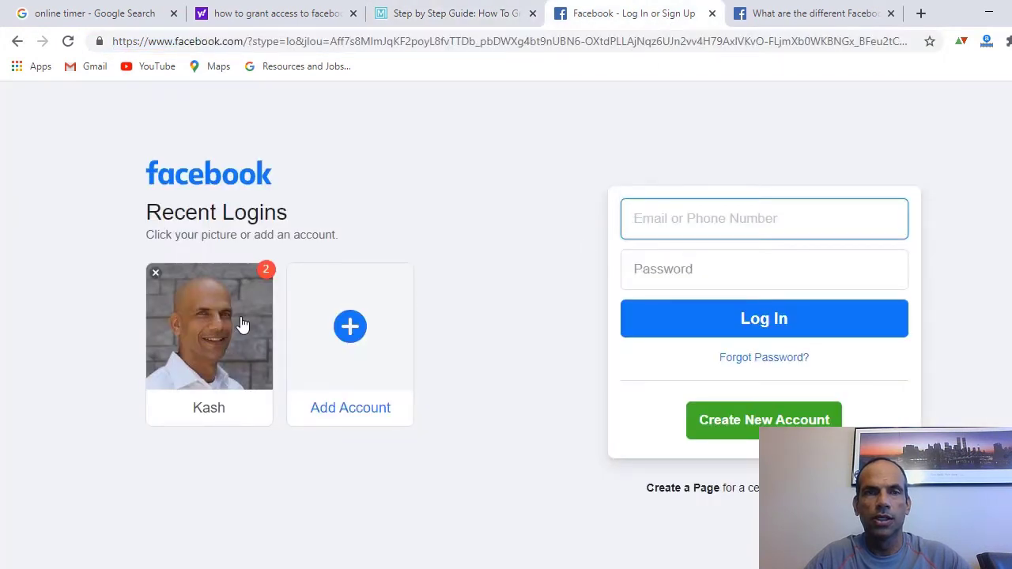
pyautogui.click(224, 333)
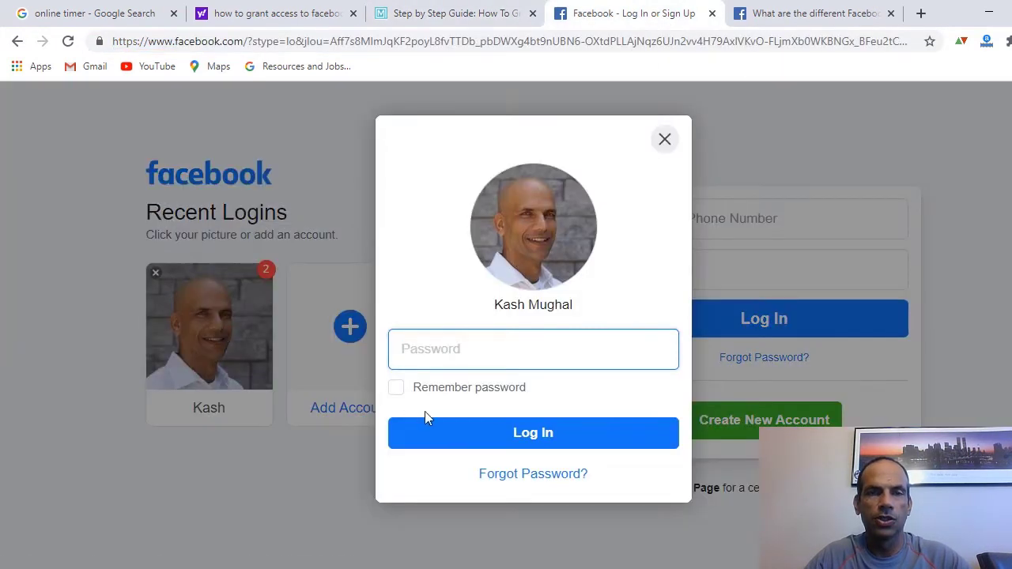
pyautogui.write('••')
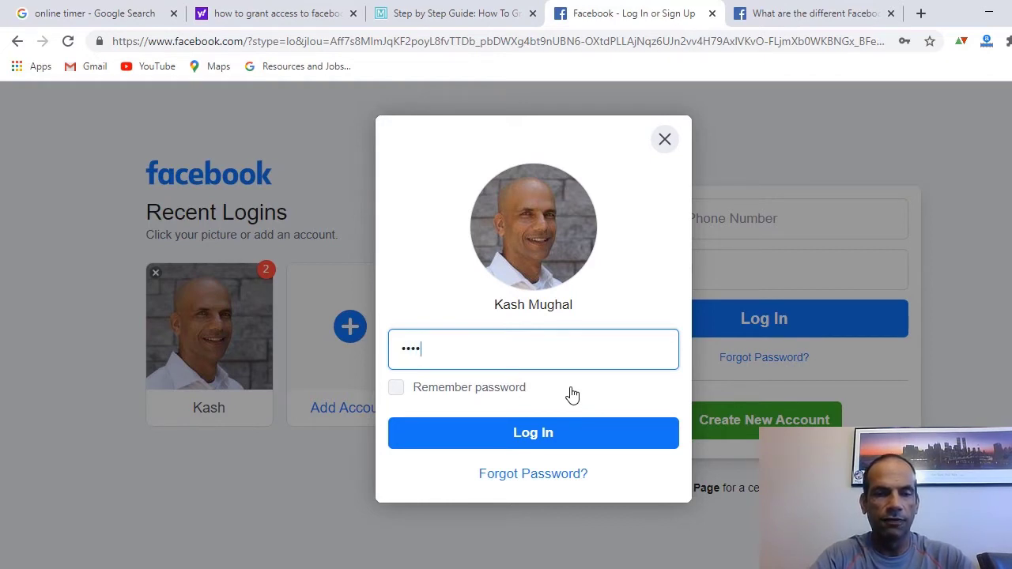
pyautogui.write('•••••••')
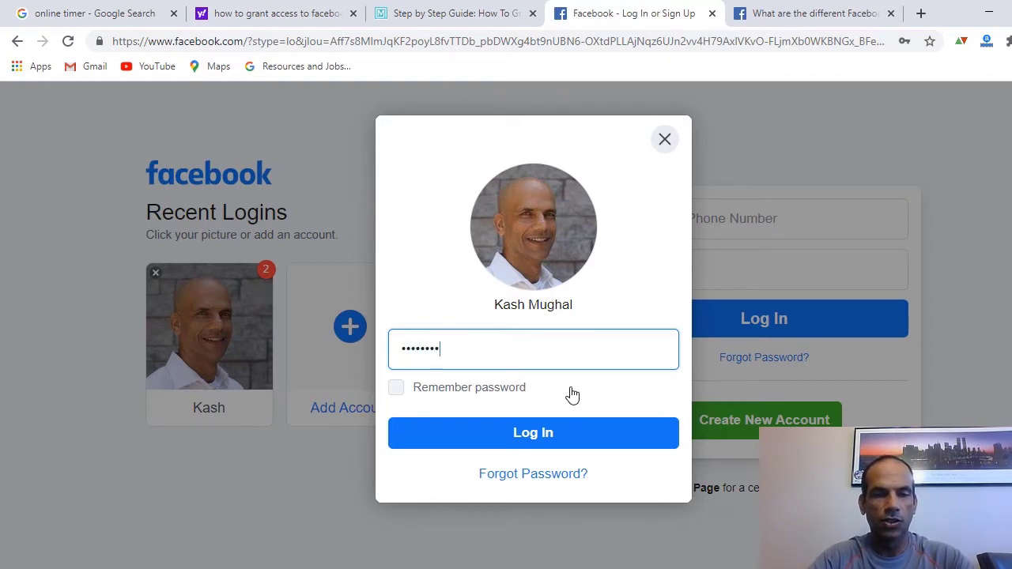
pyautogui.click(578, 440)
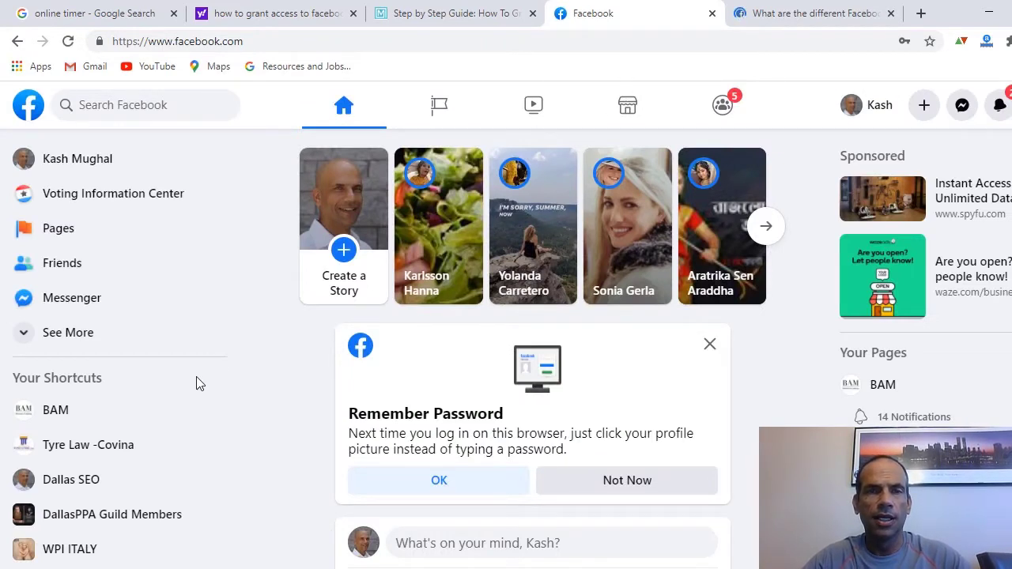
# - Open the Dallas SEO business page from the left sidebar shortcut
pyautogui.scroll(-1, 101, 449)
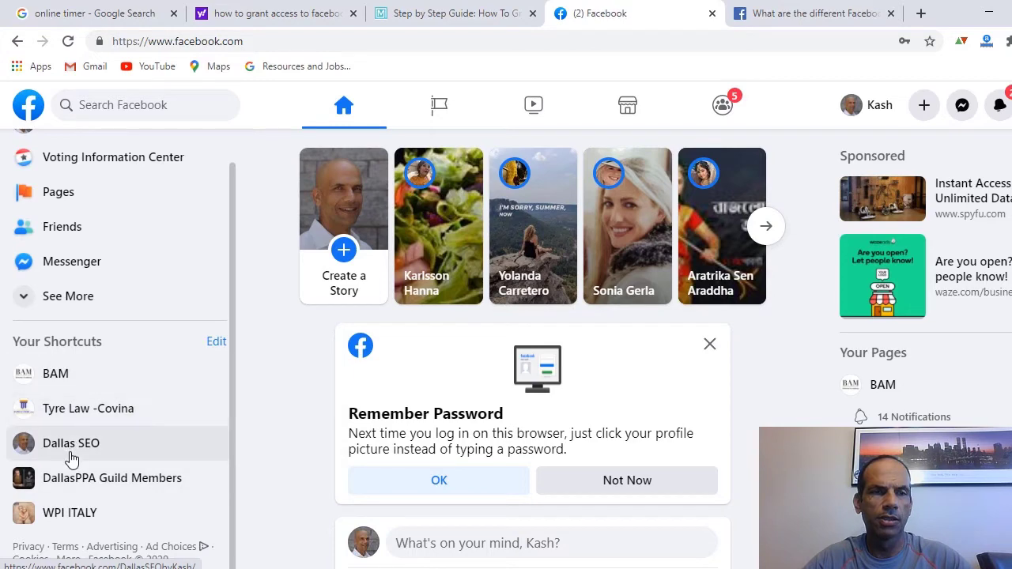
pyautogui.click(71, 447)
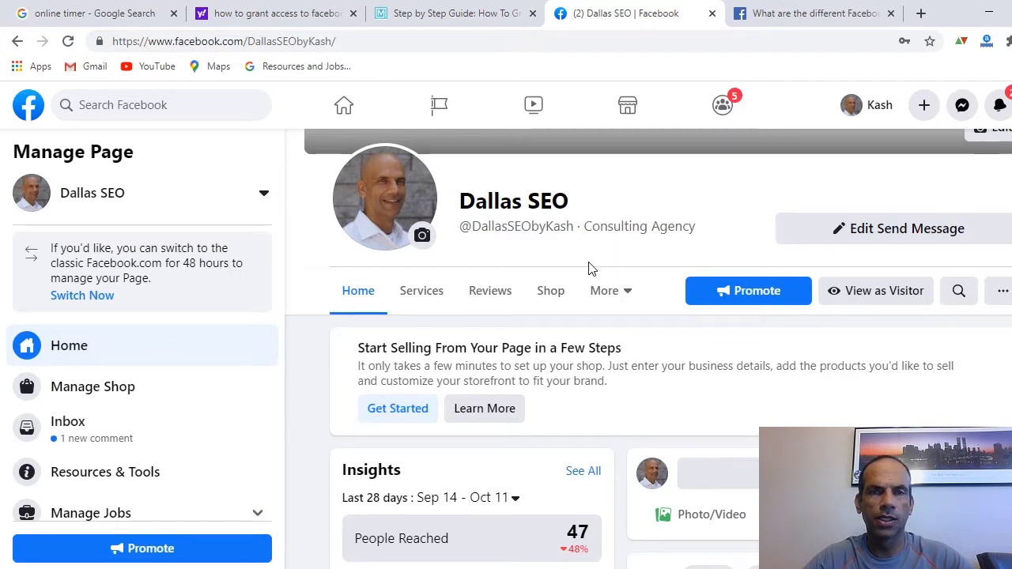
pyautogui.scroll(-3, 268, 291)
pyautogui.scroll(1, 270, 293)
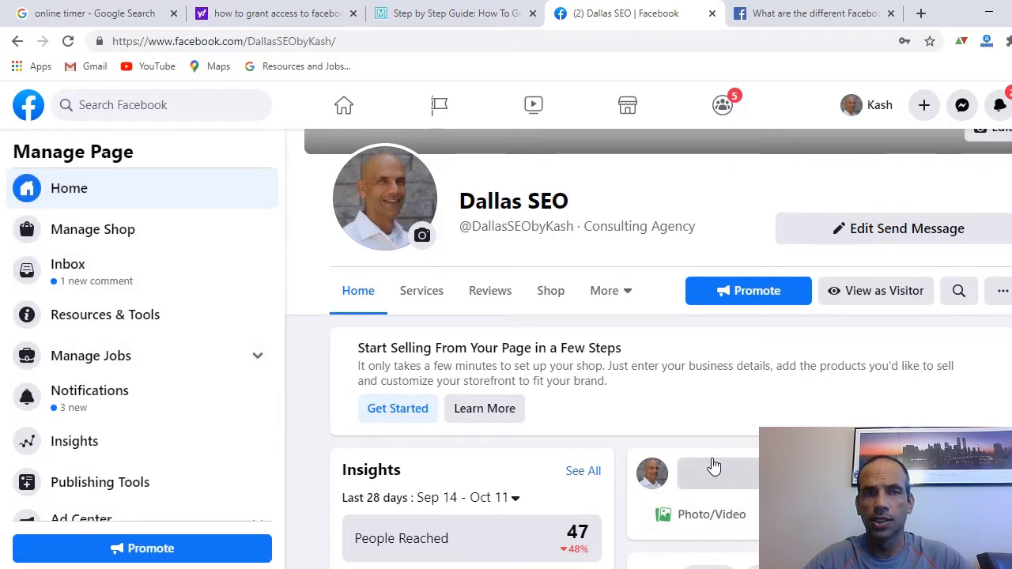
# - Select the page's web address and return to the PowerPoint Page Roles slide
pyautogui.click(370, 45)
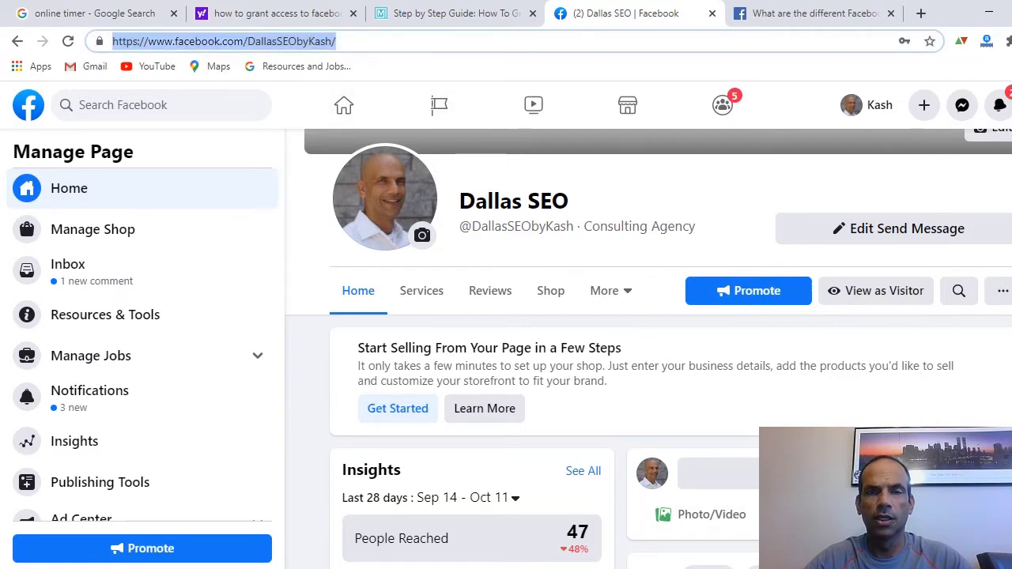
pyautogui.hotkey('alt', 'Tab')
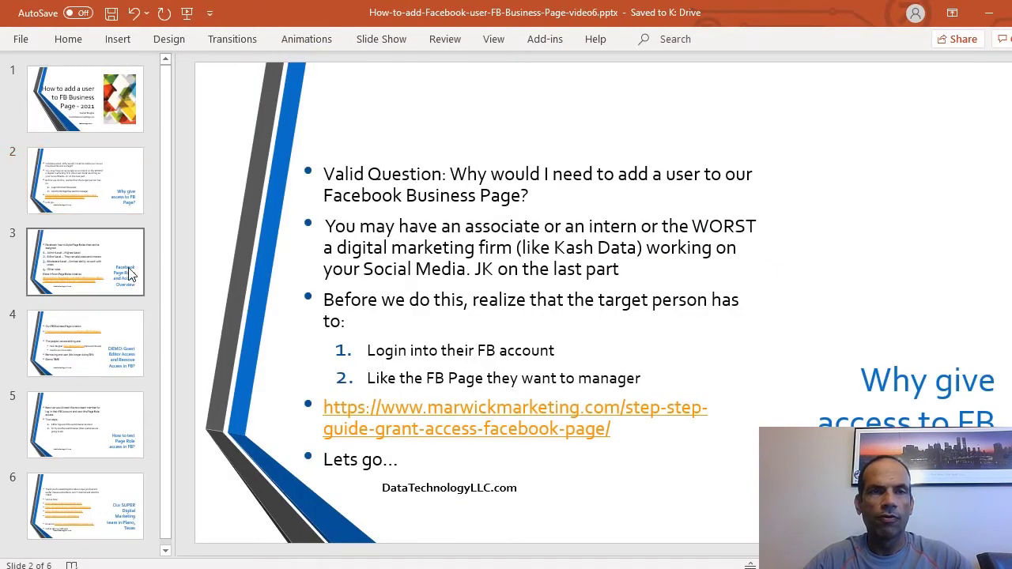
pyautogui.click(130, 275)
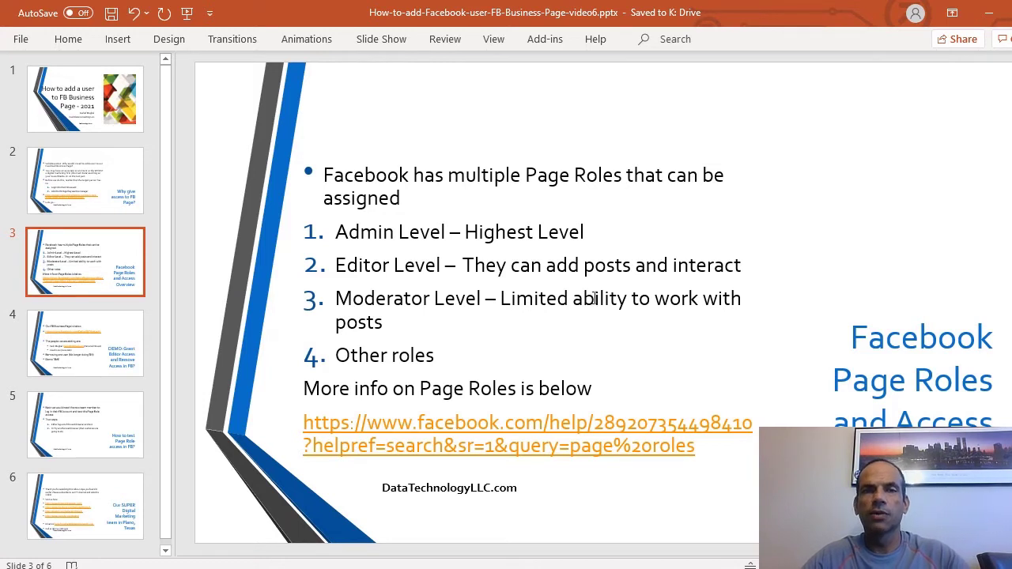
# - Highlight the Editor and Moderator role lines, then take the Page Roles help link to Chrome
pyautogui.moveTo(746, 265)
pyautogui.mouseDown()
pyautogui.moveTo(464, 233)
pyautogui.moveTo(360, 265)
pyautogui.mouseUp()
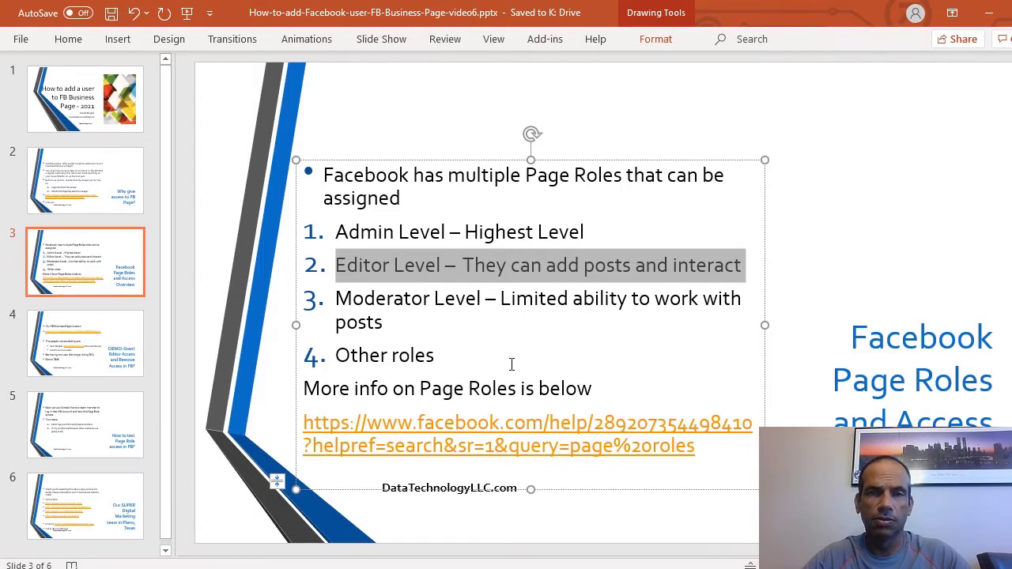
pyautogui.moveTo(387, 324); pyautogui.dragTo(336, 299)
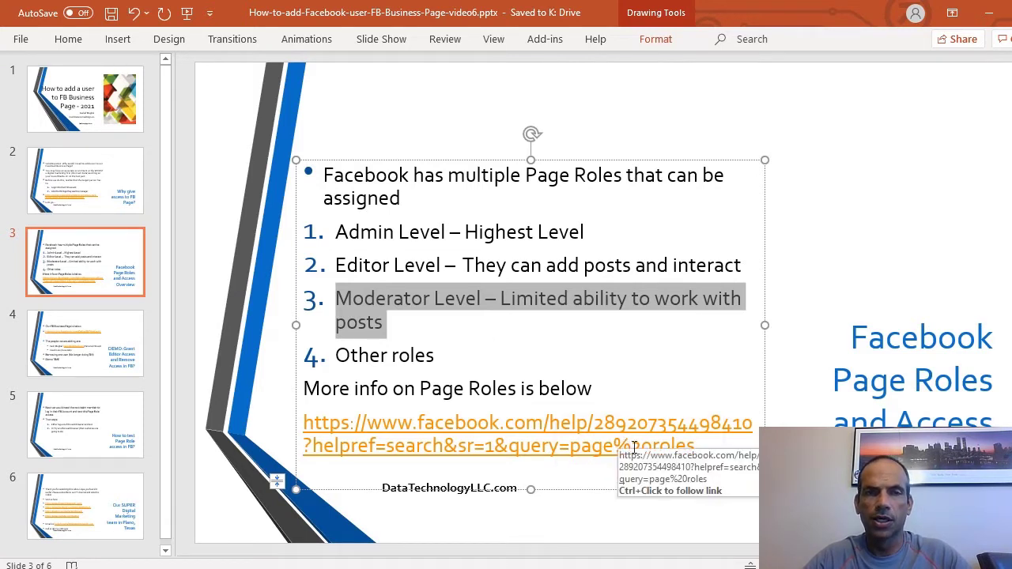
pyautogui.moveTo(707, 447); pyautogui.dragTo(303, 422)
pyautogui.hotkey('ctrl', 'c')
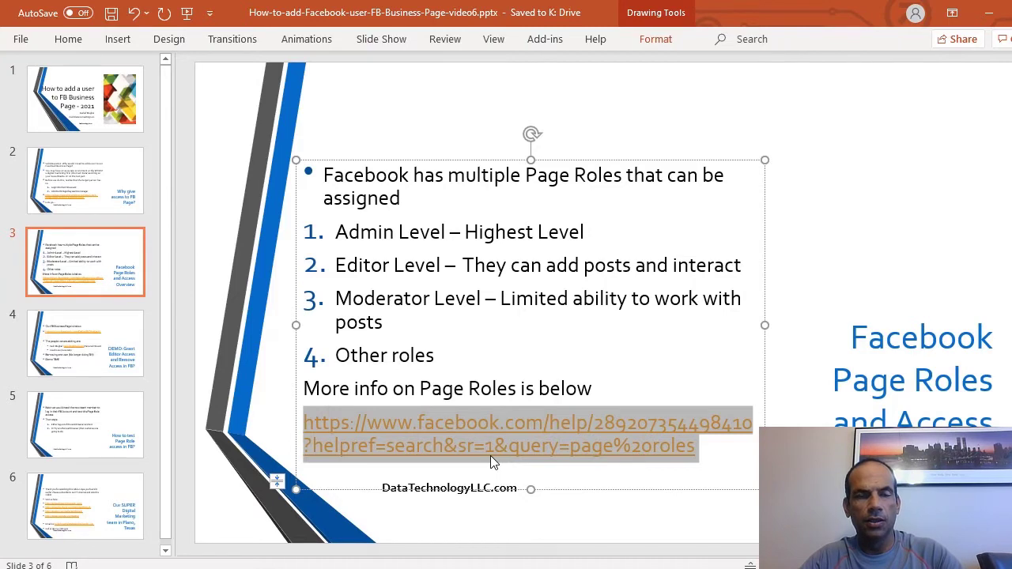
pyautogui.hotkey('alt', 'Tab')
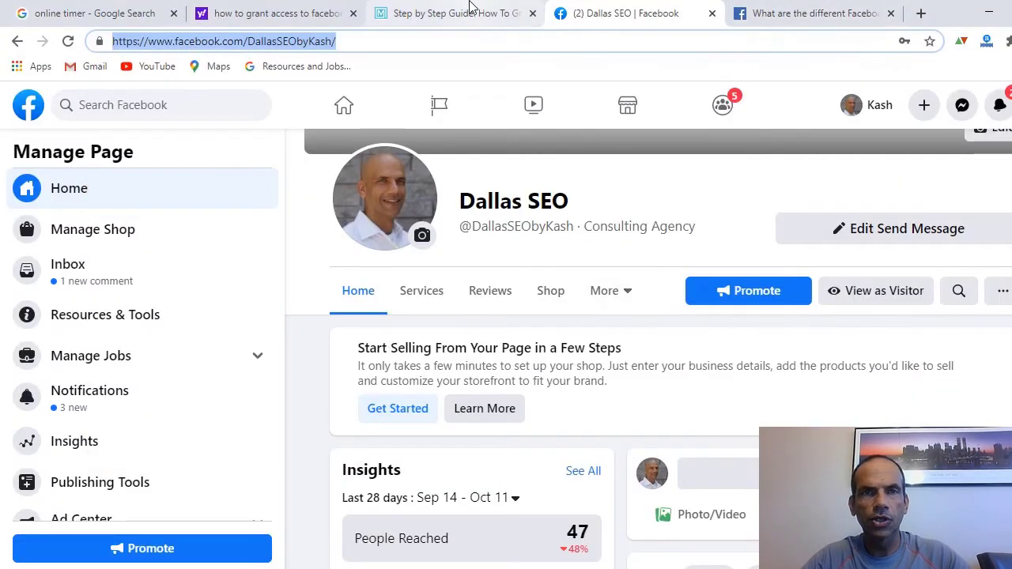
pyautogui.click(466, 13)
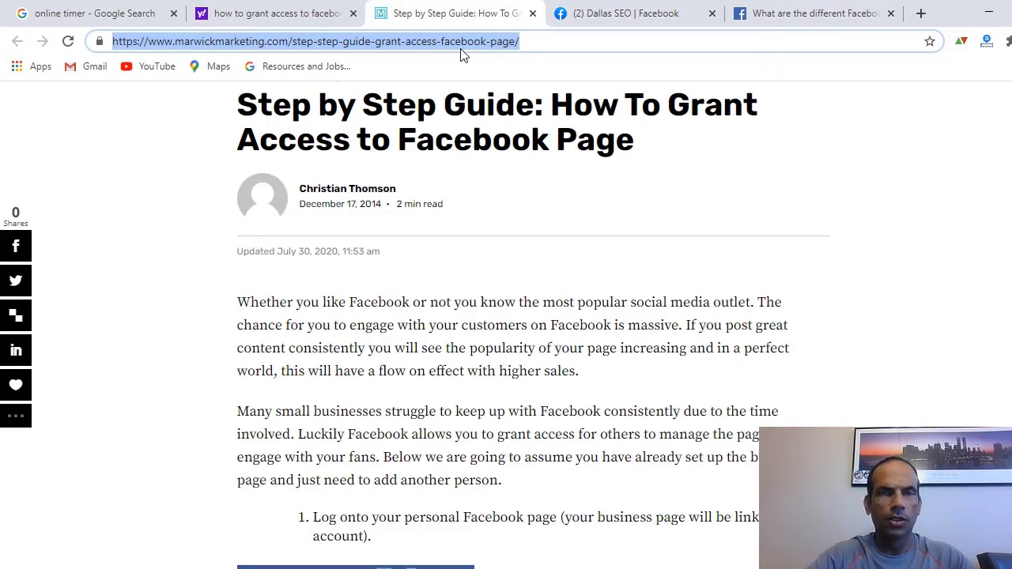
# - Load the Page roles help article from the pasted link and scroll its roles comparison table
pyautogui.hotkey('ctrl', 'v')
pyautogui.press('Return')
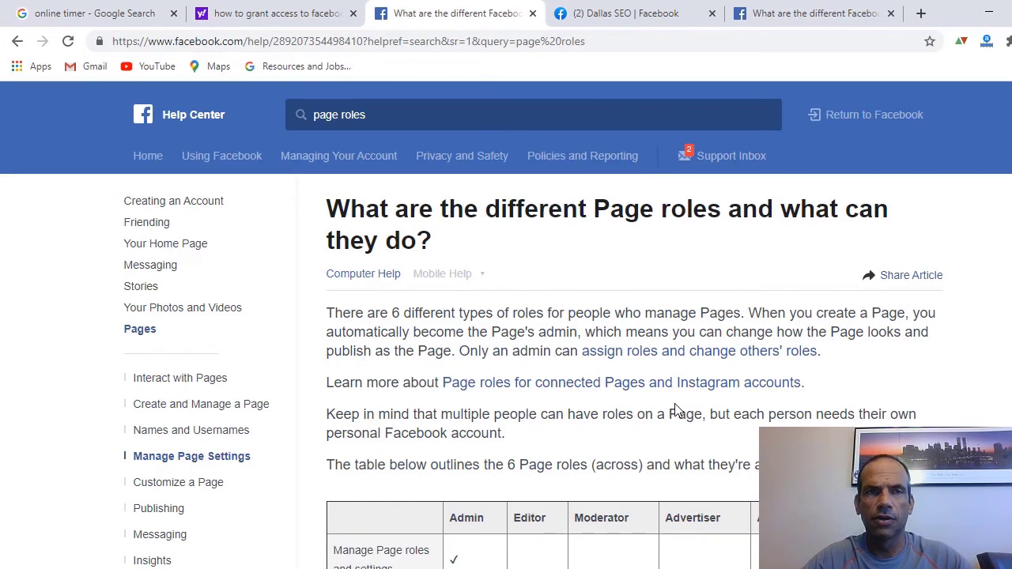
pyautogui.scroll(-4, 676, 410)
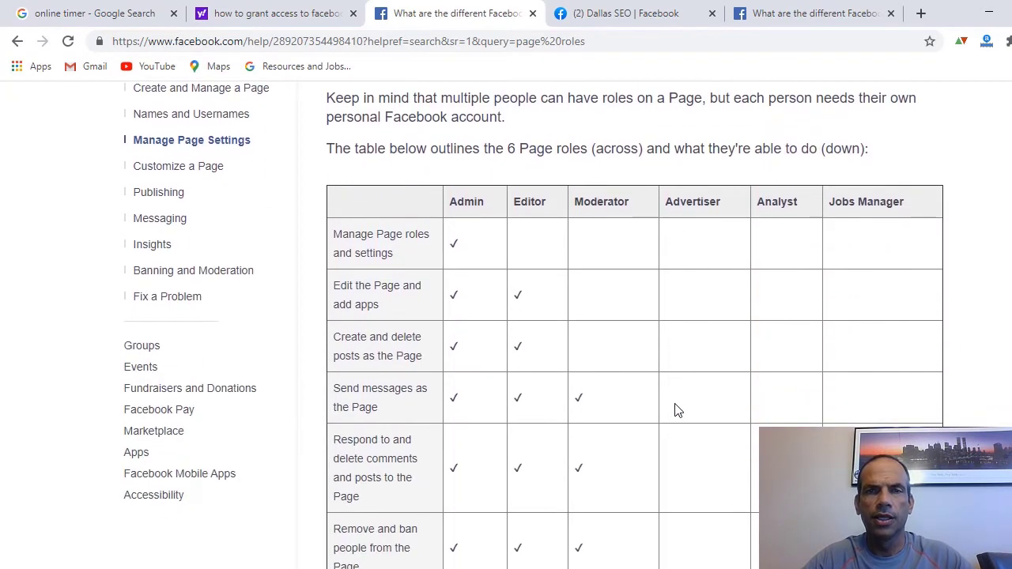
pyautogui.scroll(-1, 676, 410)
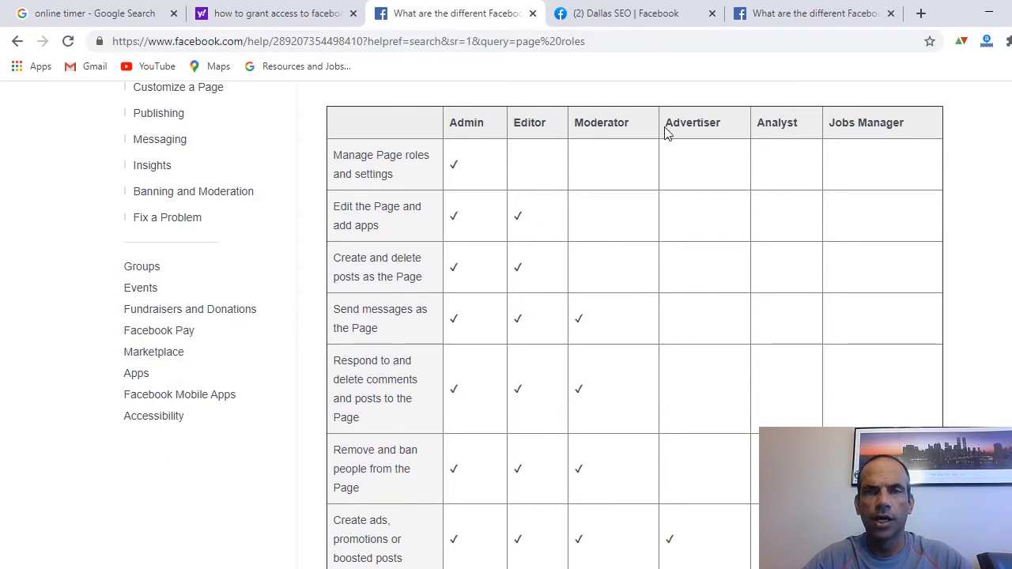
pyautogui.scroll(-4, 769, 307)
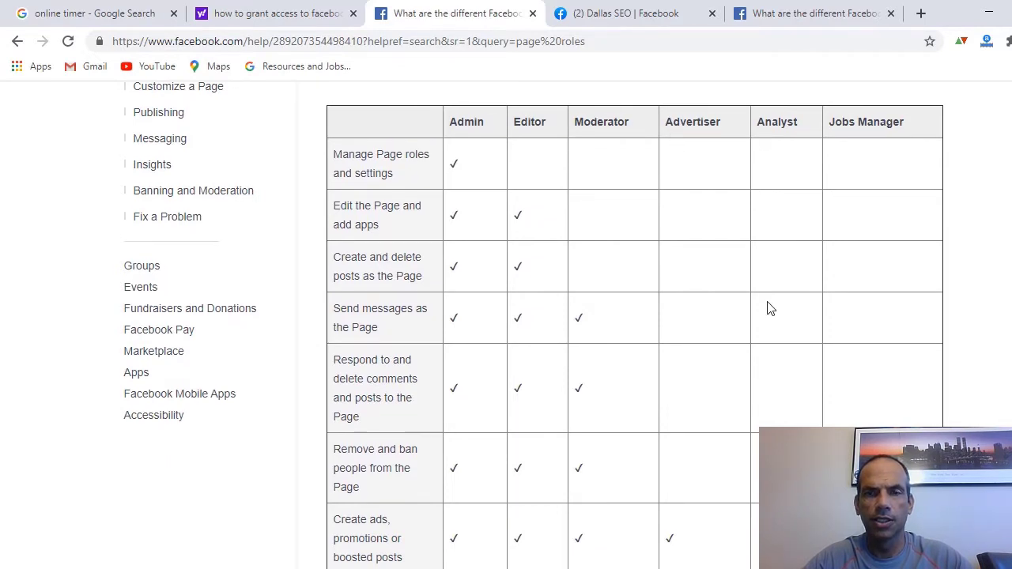
pyautogui.scroll(-1, 769, 307)
pyautogui.scroll(2, 768, 307)
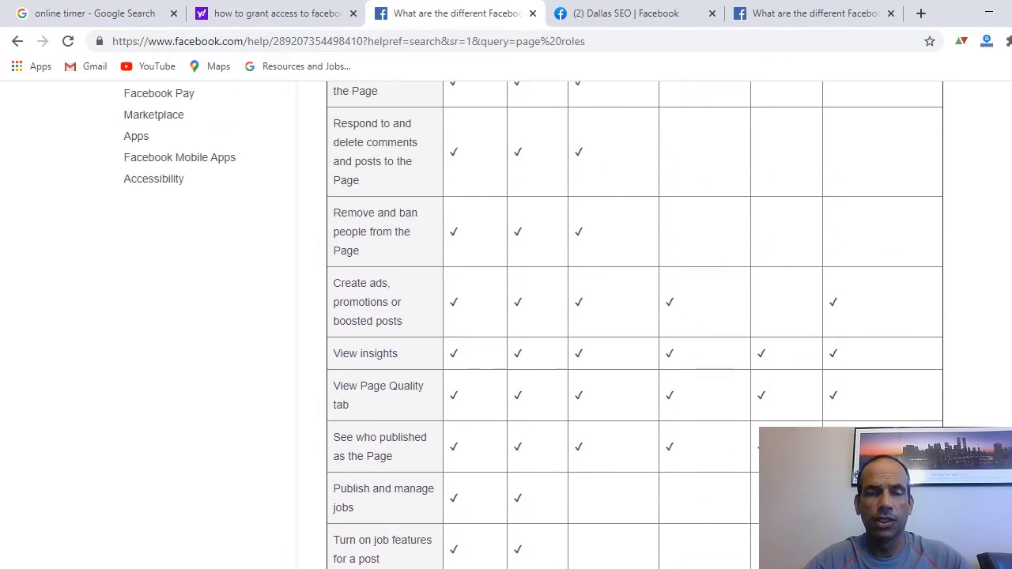
pyautogui.hotkey('alt', 'Tab')
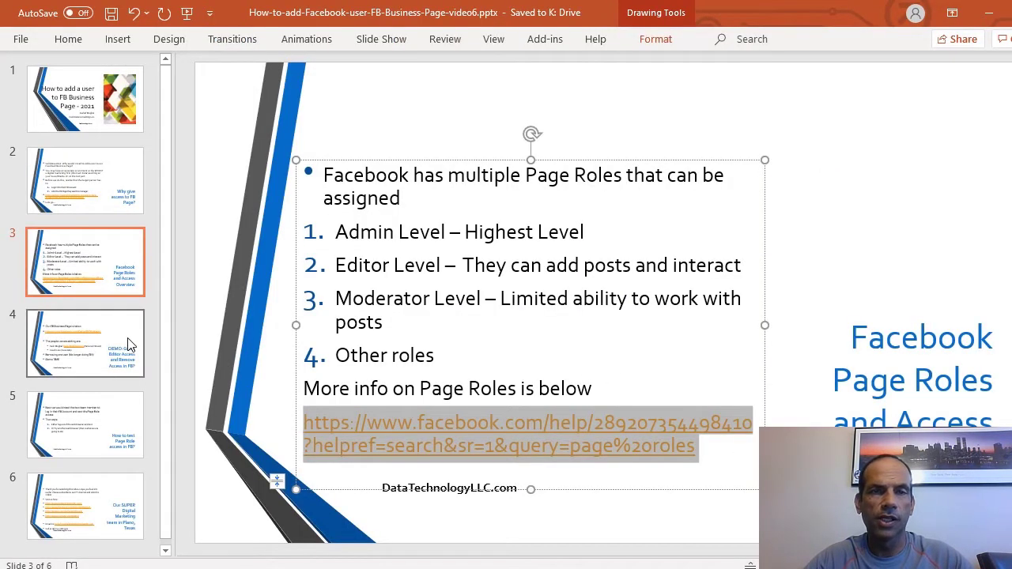
pyautogui.click(130, 344)
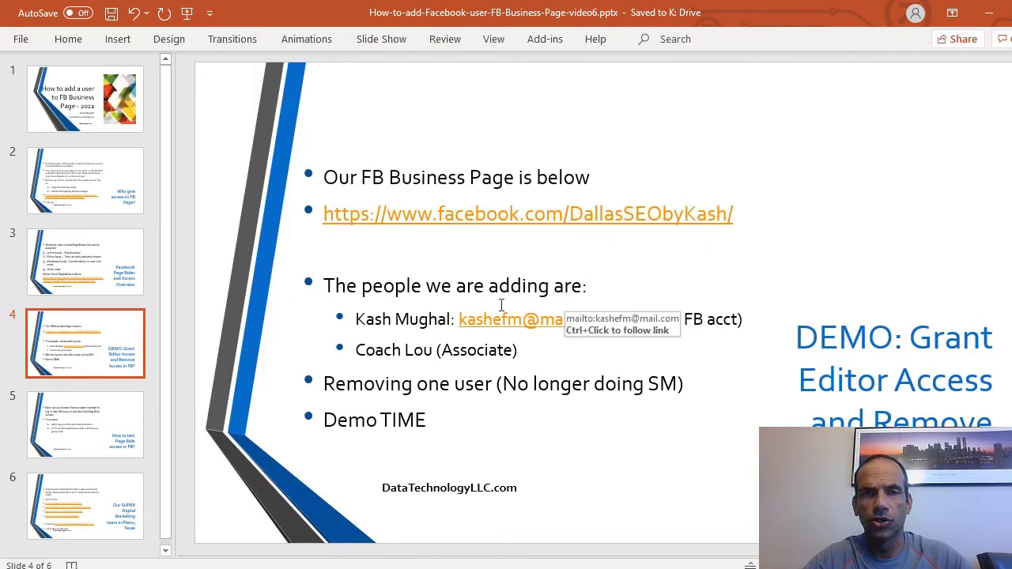
# - Highlight the first person to add on the demo slide, then return to Chrome
pyautogui.moveTo(355, 319); pyautogui.dragTo(436, 319)
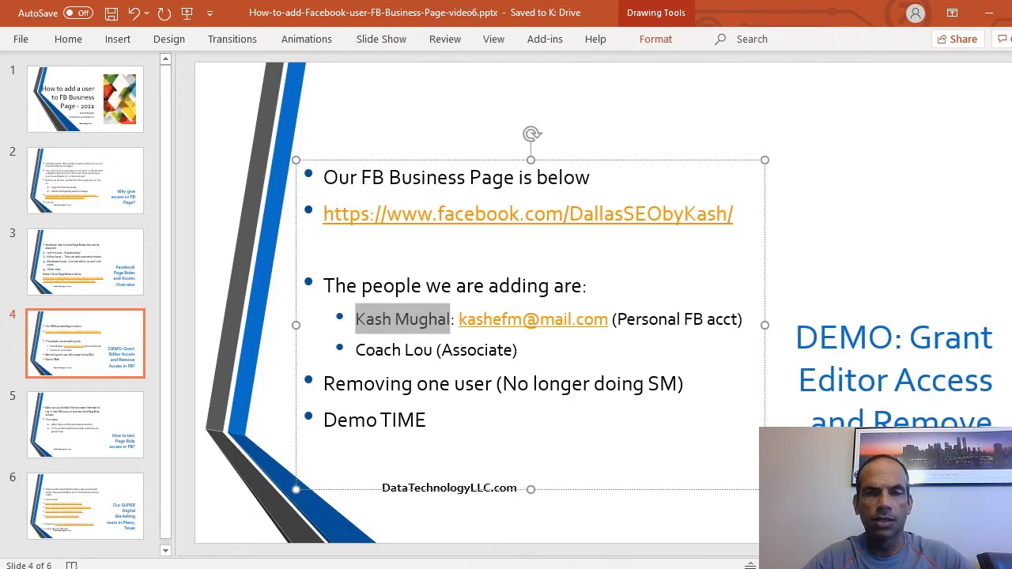
pyautogui.hotkey('alt', 'Tab')
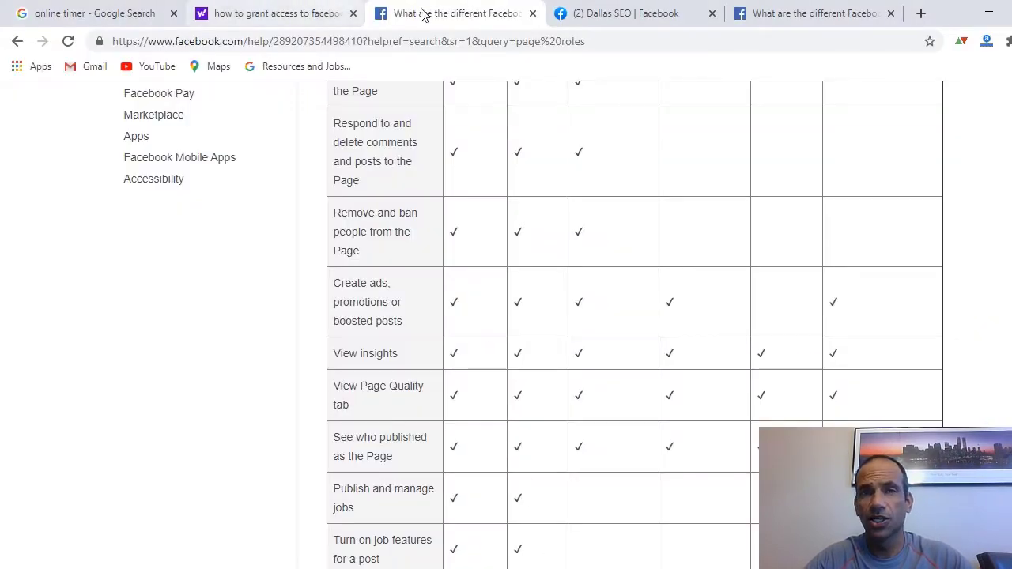
# - Open the Dallas SEO page's Settings and go to the Page Roles section
pyautogui.click(581, 13)
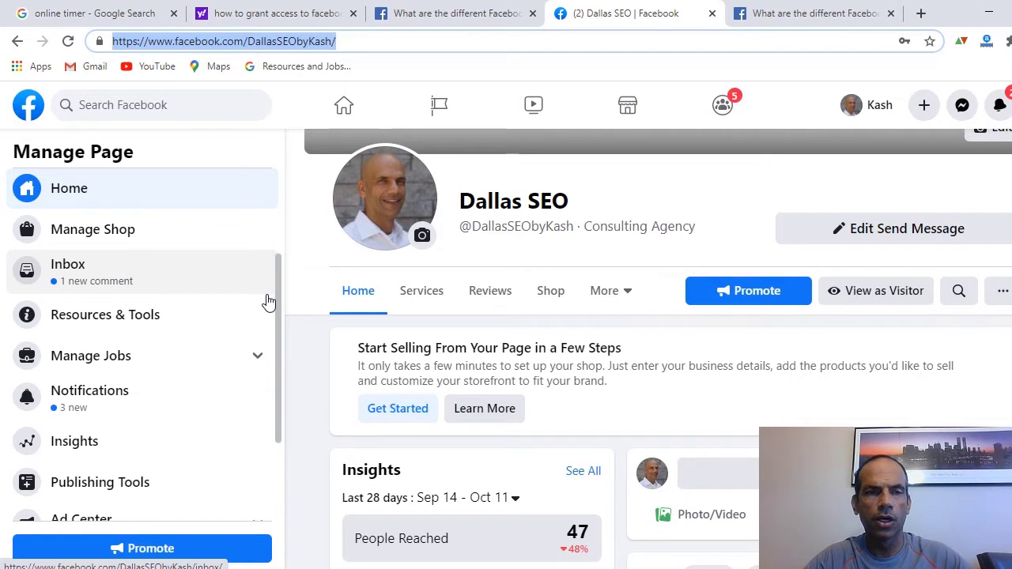
pyautogui.scroll(-1, 278, 321)
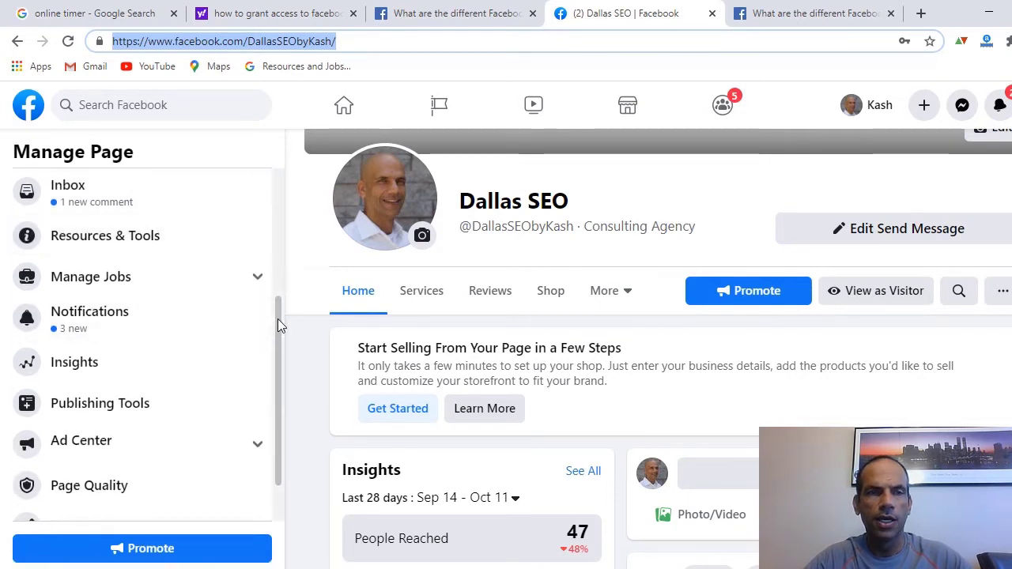
pyautogui.scroll(-1, 274, 302)
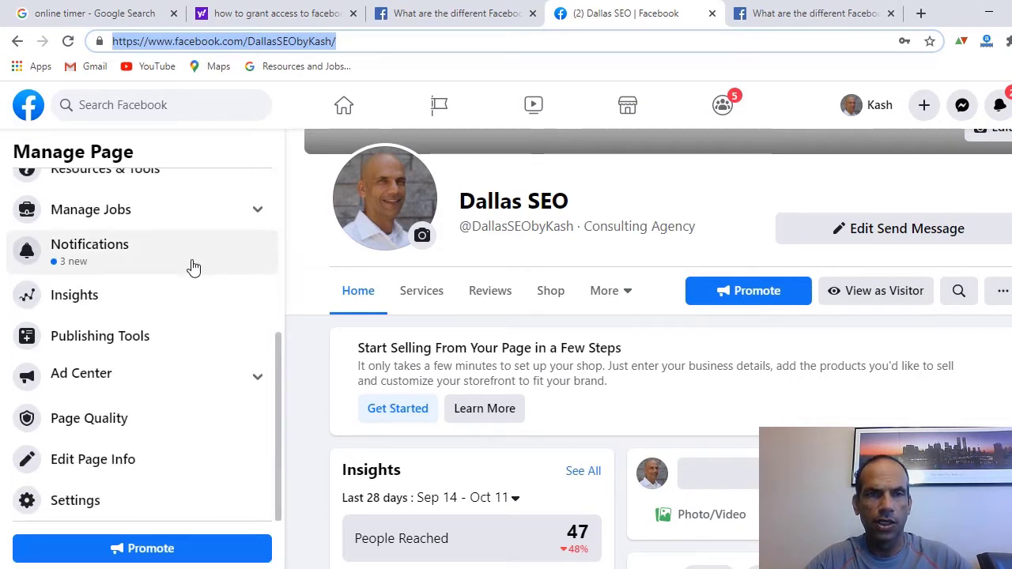
pyautogui.click(75, 501)
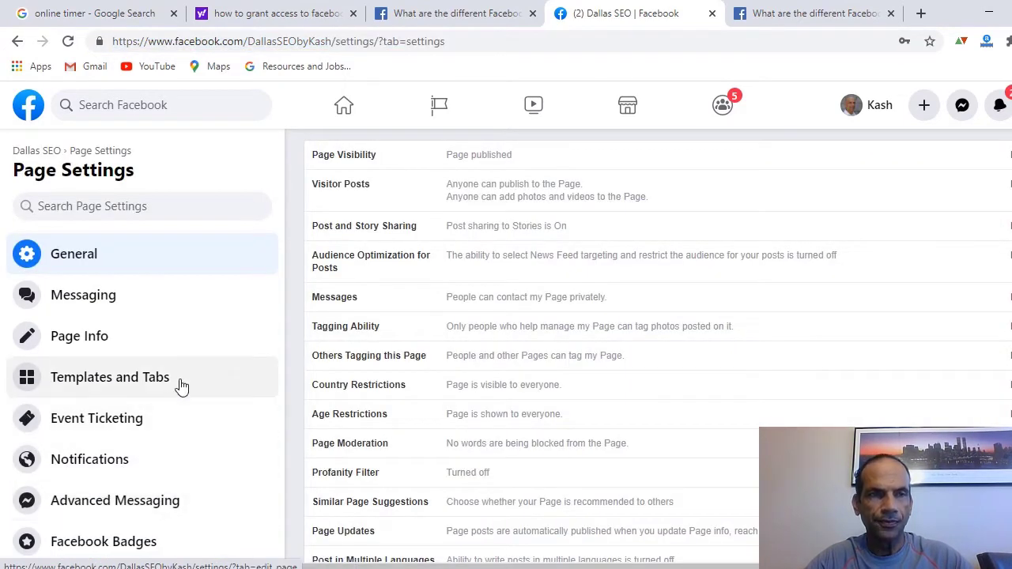
pyautogui.scroll(-2, 158, 340)
pyautogui.scroll(-1, 142, 330)
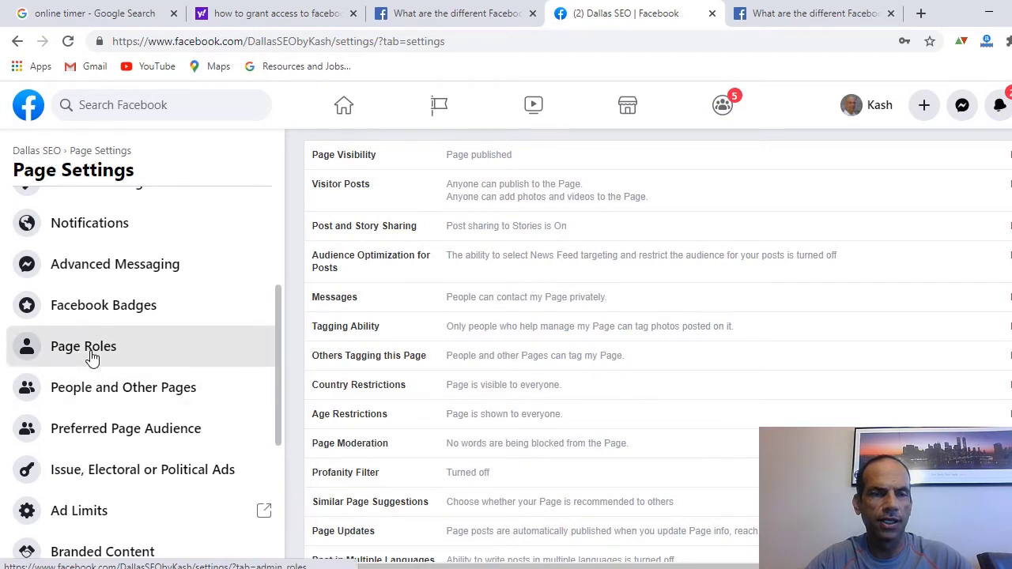
pyautogui.click(91, 357)
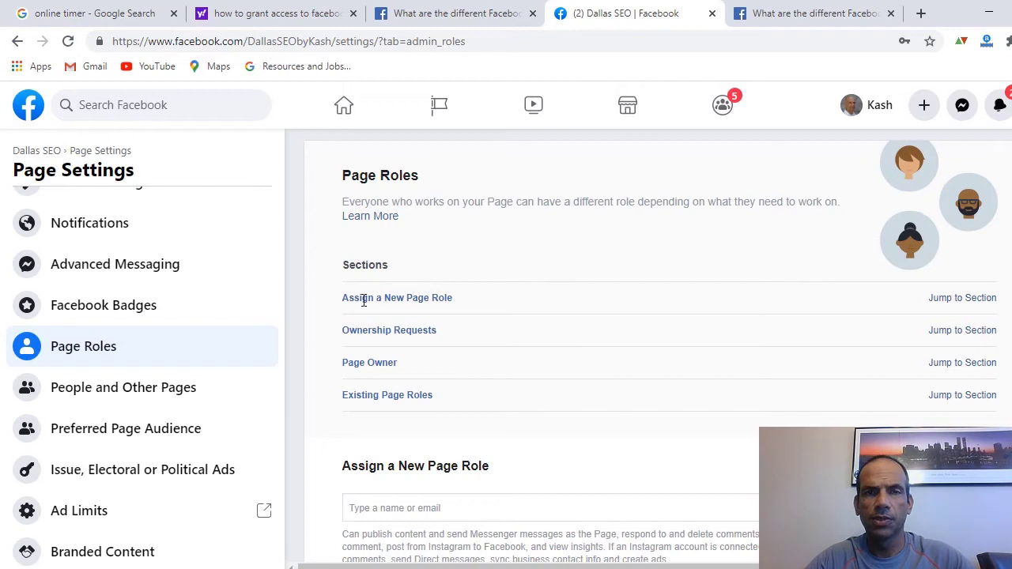
# - Jump to Assign a New Page Role and keep Editor as the role
pyautogui.moveTo(371, 308); pyautogui.dragTo(457, 305)
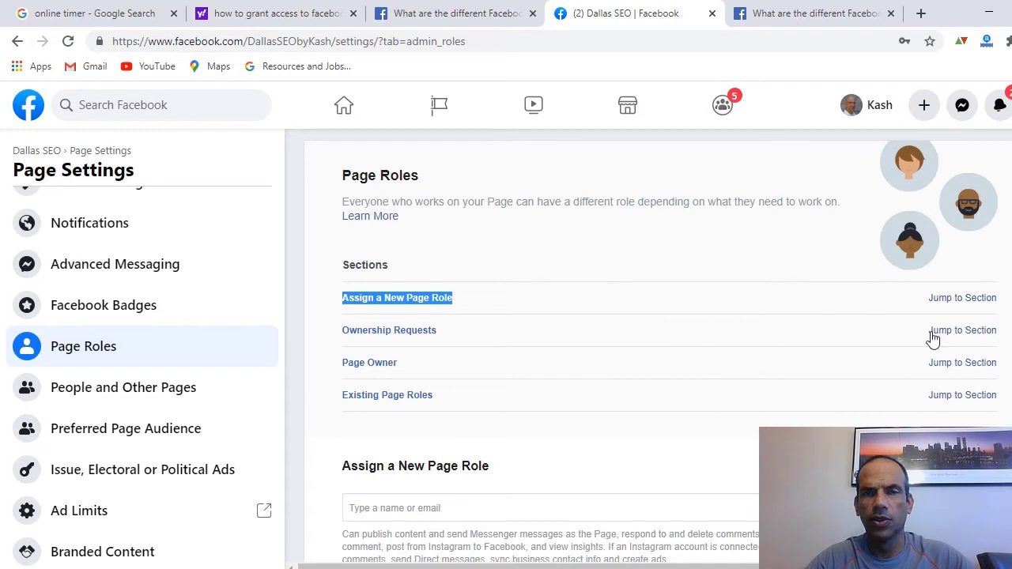
pyautogui.click(945, 305)
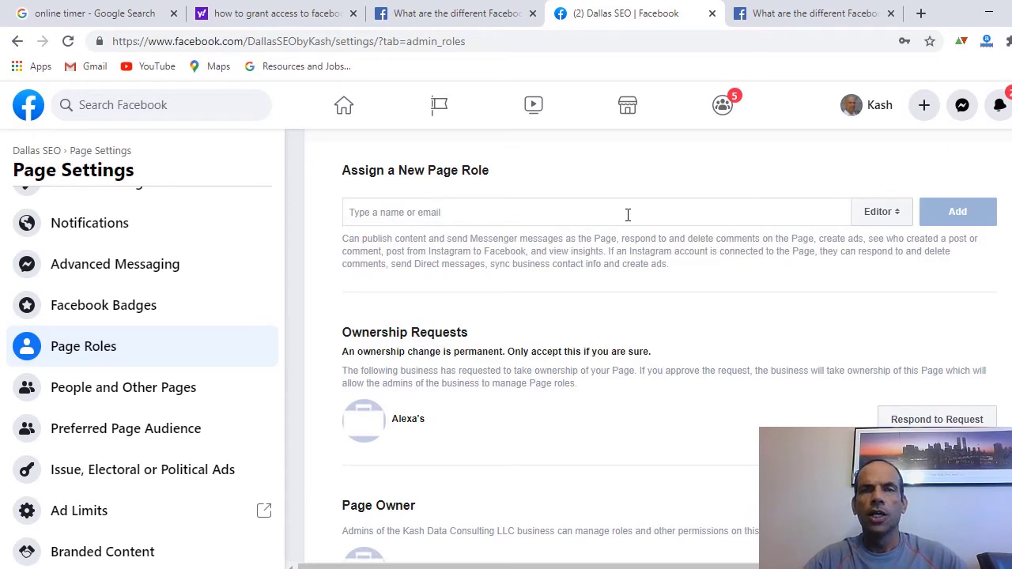
pyautogui.click(900, 214)
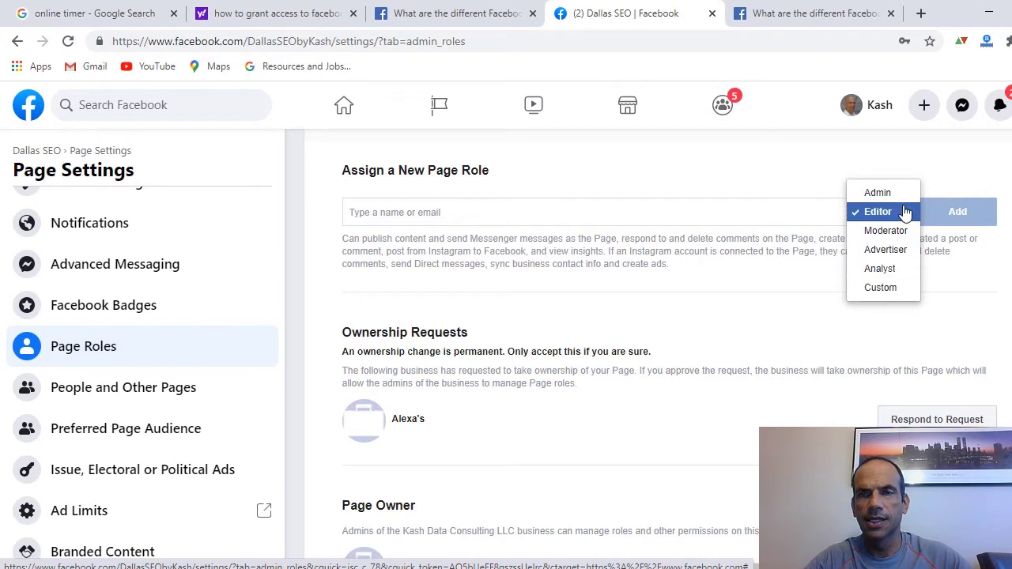
pyautogui.click(893, 213)
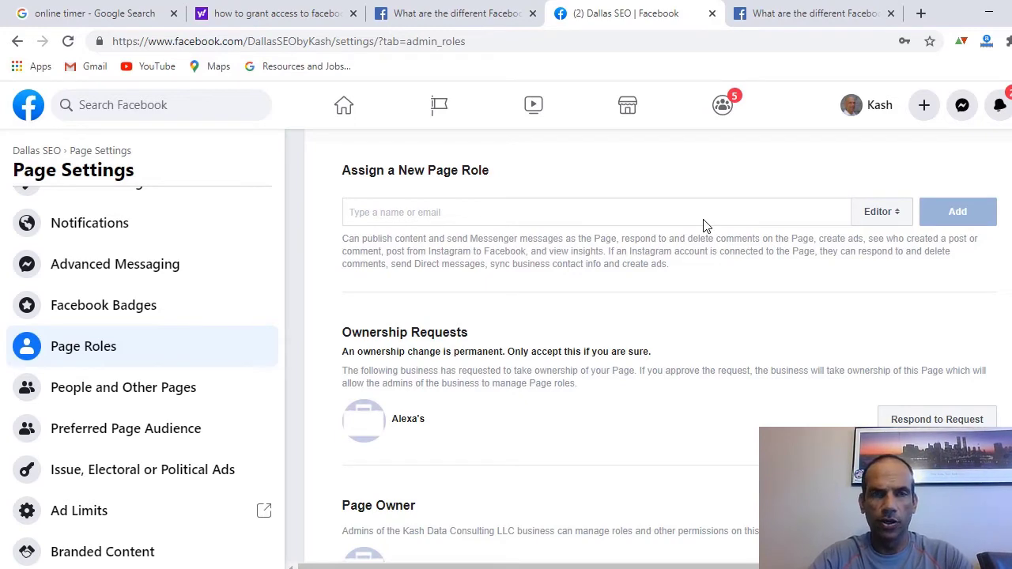
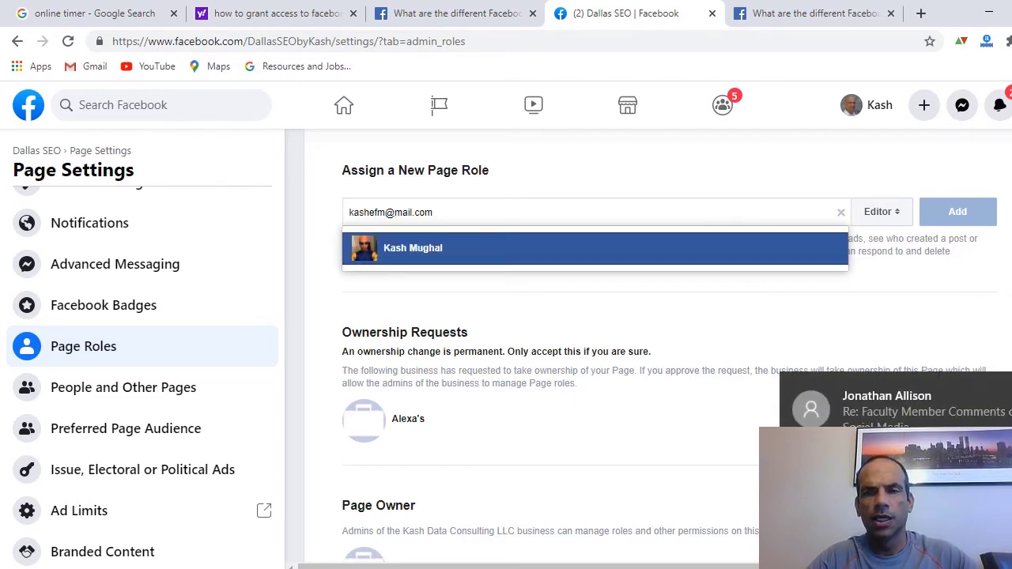
# - Search for the new team member by name and choose their profile suggestion
pyautogui.press('Escape')
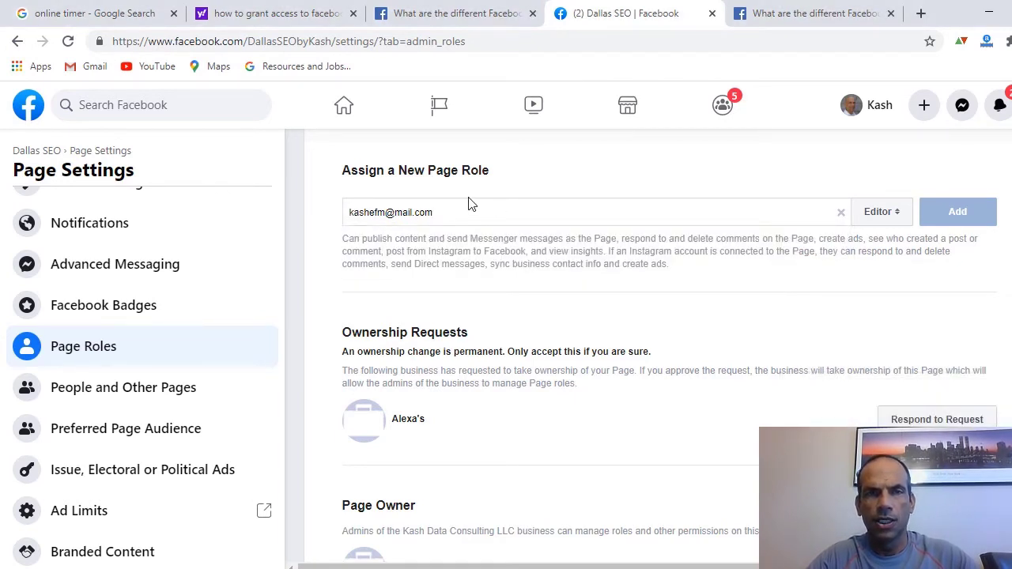
pyautogui.moveTo(498, 207); pyautogui.dragTo(277, 176)
pyautogui.write('kash')
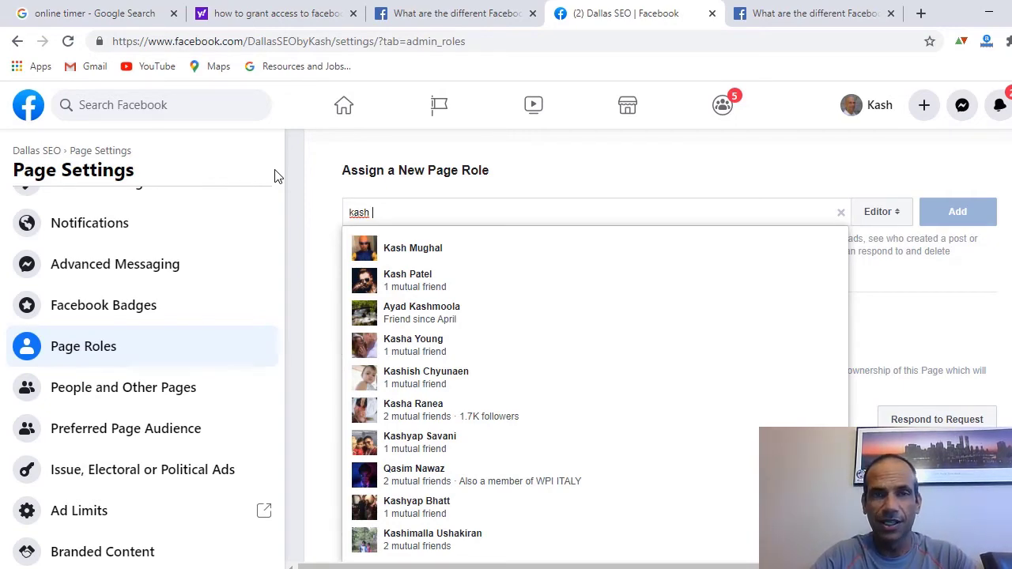
pyautogui.write('mu')
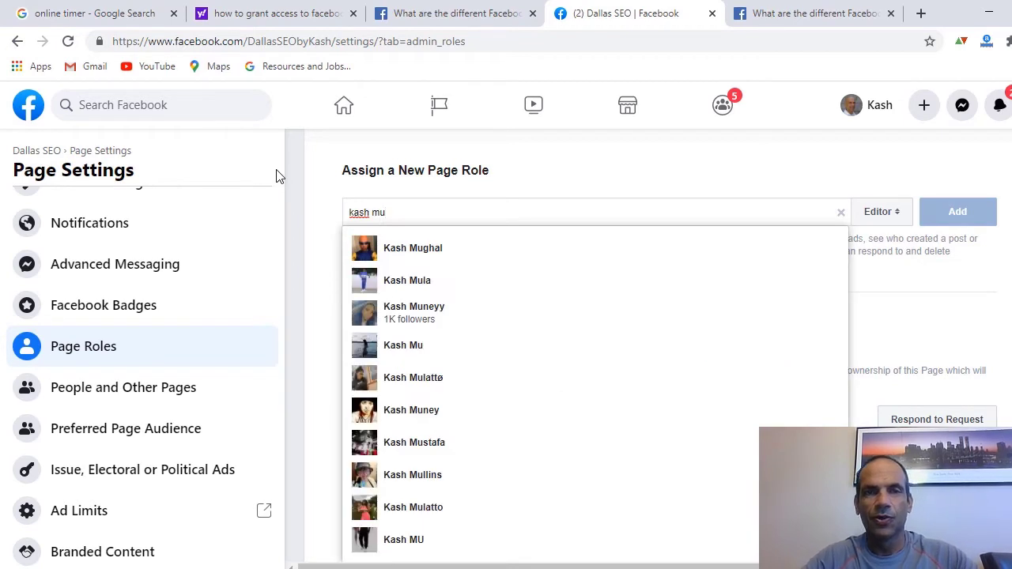
pyautogui.click(441, 248)
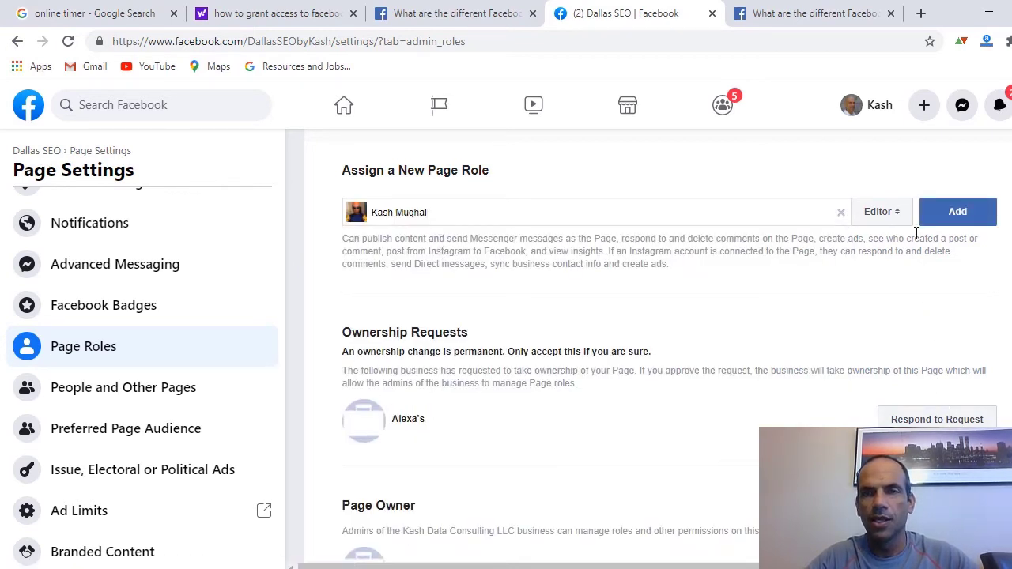
# - Confirm Editor in the role dropdown and add the person to the page
pyautogui.click(896, 213)
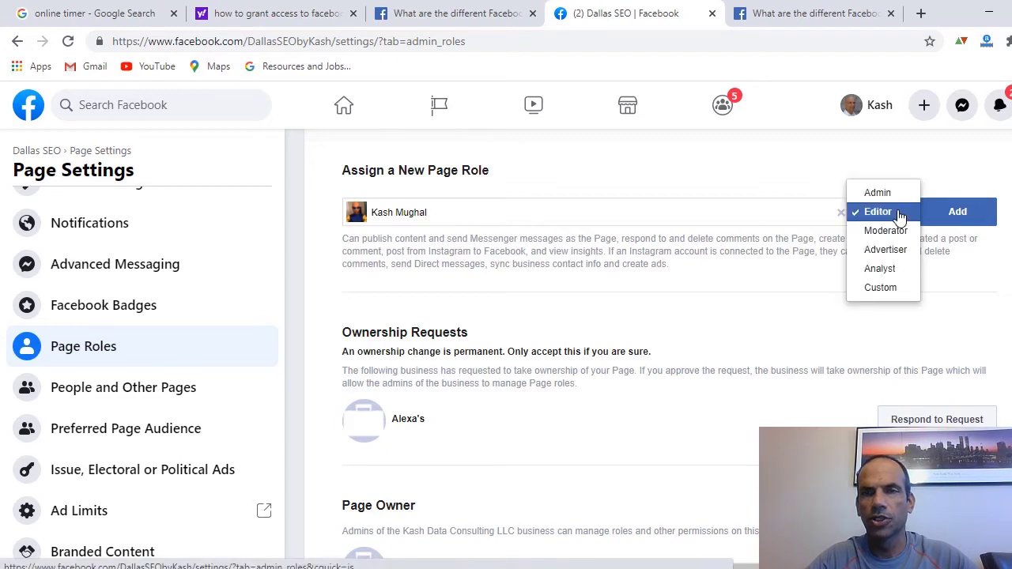
pyautogui.click(884, 213)
pyautogui.click(966, 215)
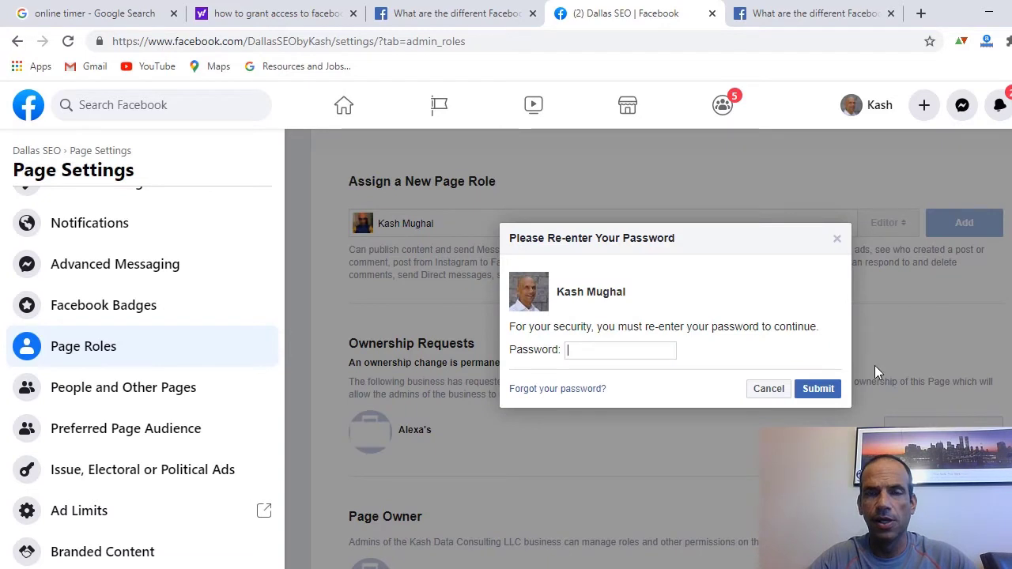
# - Re-enter the account password in the security prompt and submit it
pyautogui.click(648, 359)
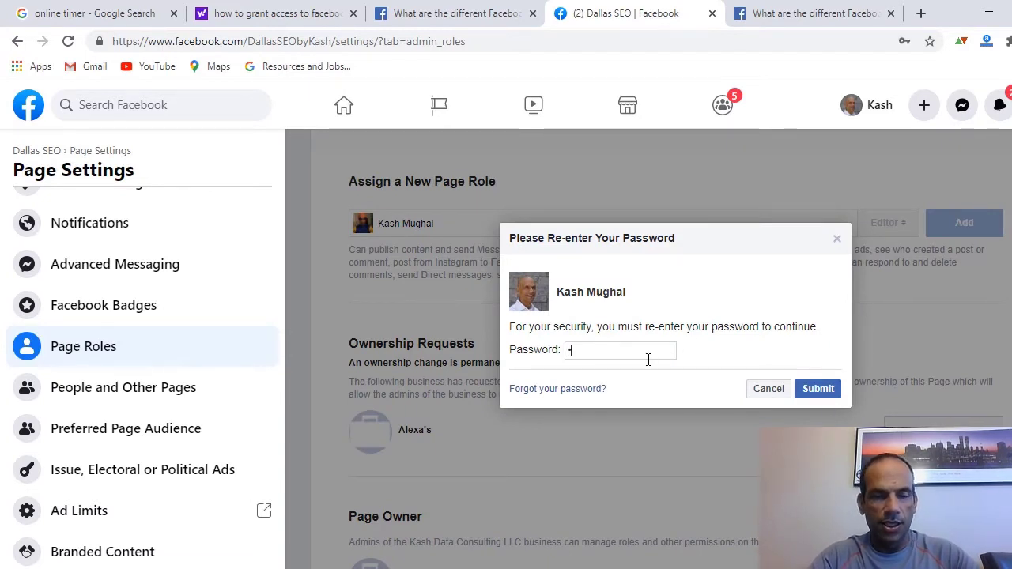
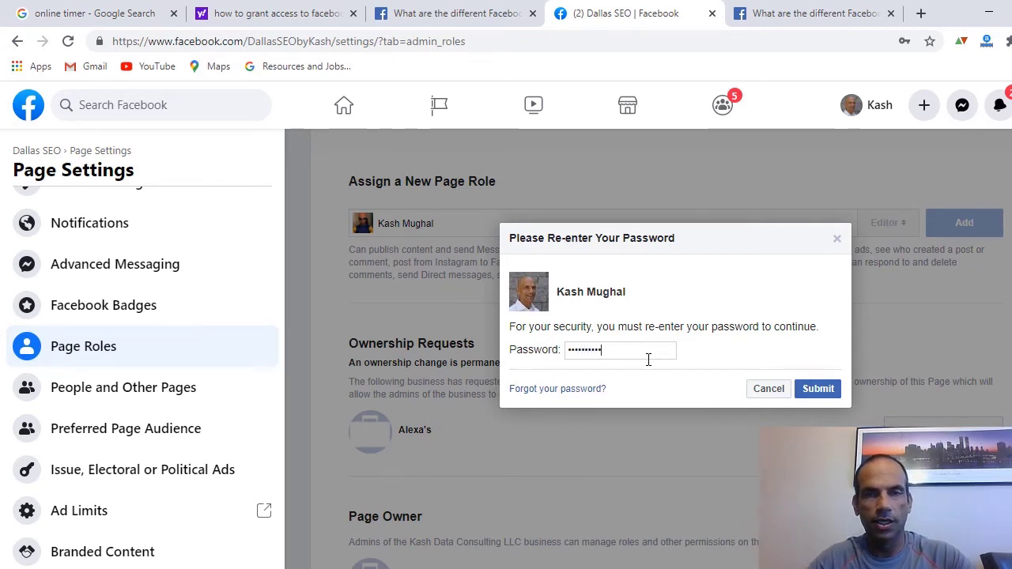
pyautogui.click(795, 389)
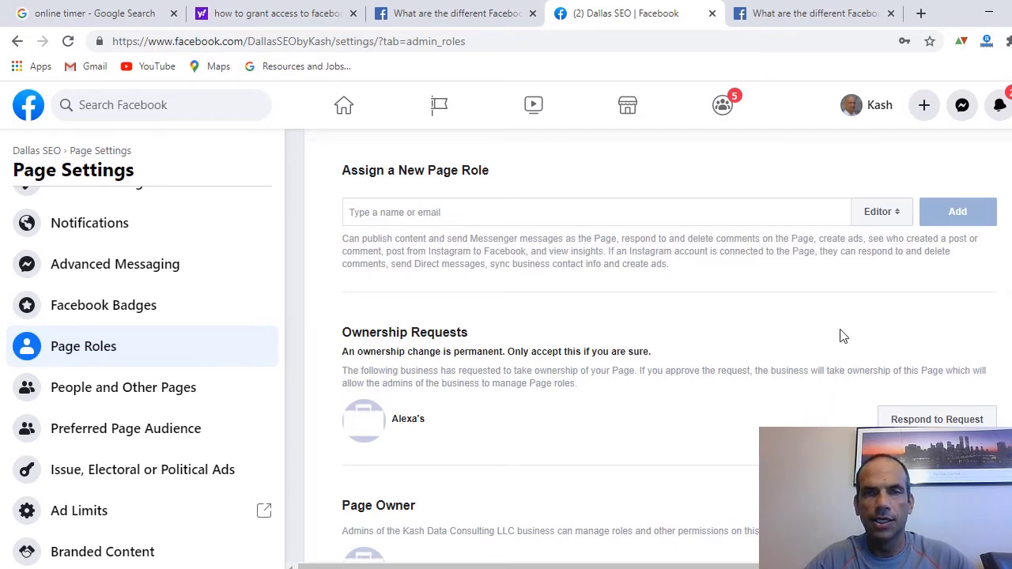
pyautogui.scroll(-6, 842, 336)
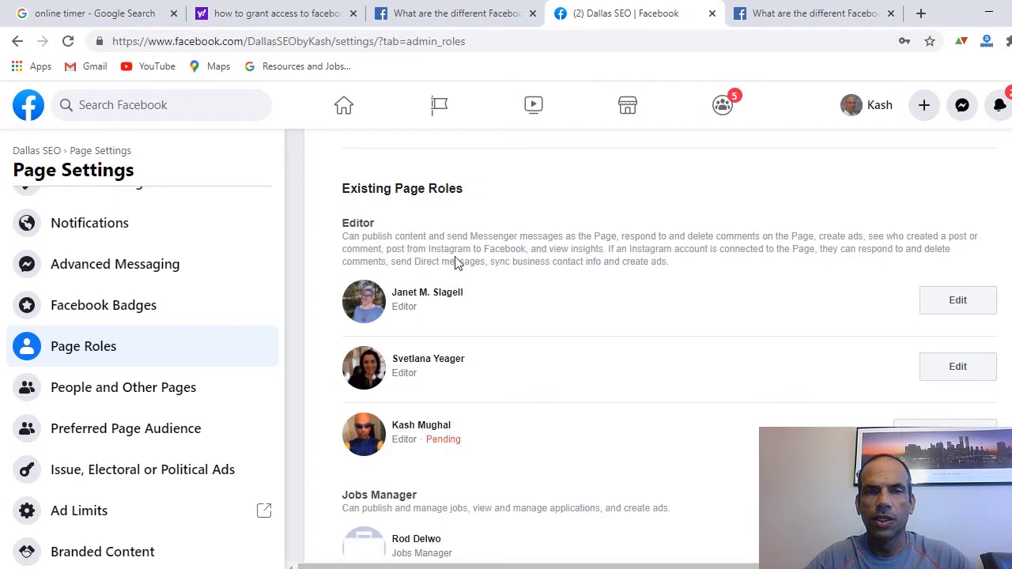
# - Scroll down to the Existing Page Roles list showing the new Editor as Pending
pyautogui.scroll(6, 456, 263)
pyautogui.scroll(-2, 456, 263)
pyautogui.scroll(-5, 457, 264)
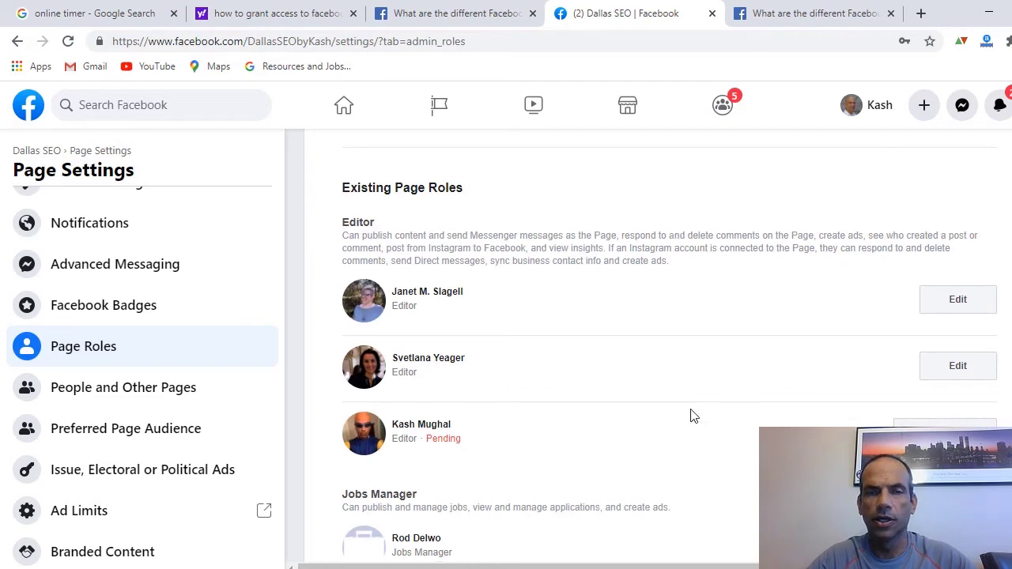
pyautogui.scroll(-1, 691, 416)
# - Highlight the two ways to test Page Role access on PowerPoint slide 5, then return to Facebook
pyautogui.hotkey('alt', 'Tab')
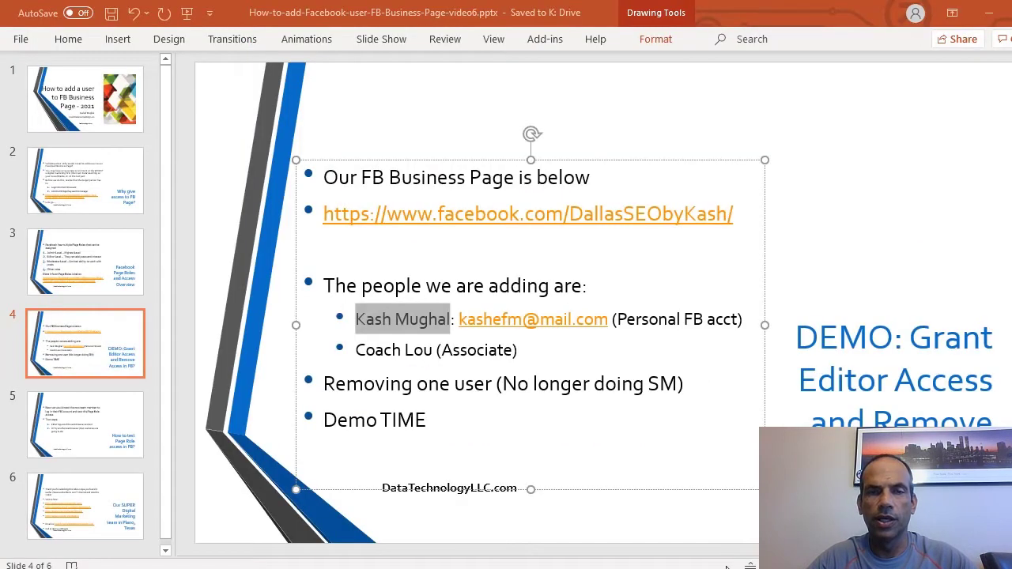
pyautogui.click(119, 423)
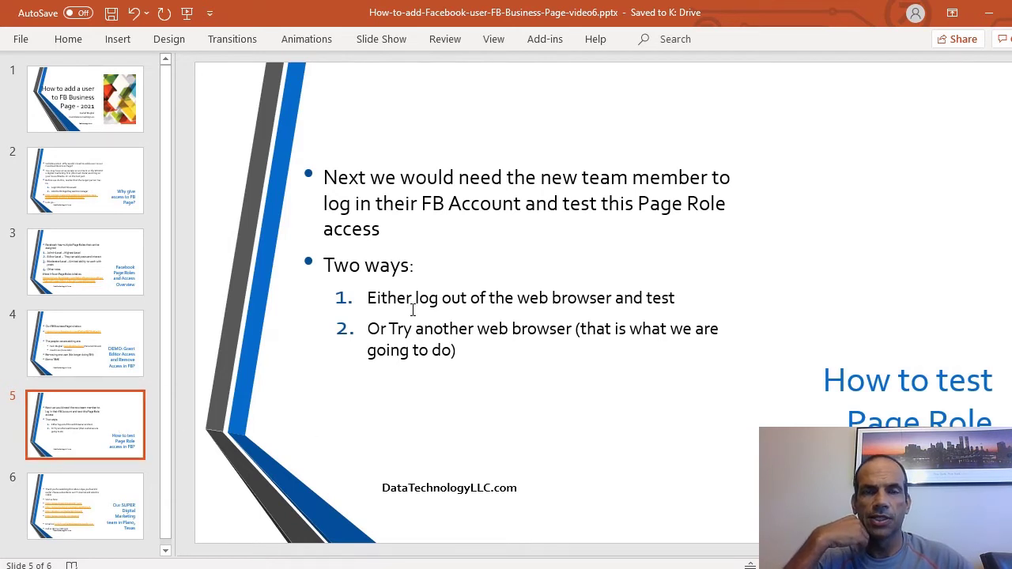
pyautogui.moveTo(417, 269); pyautogui.dragTo(324, 266)
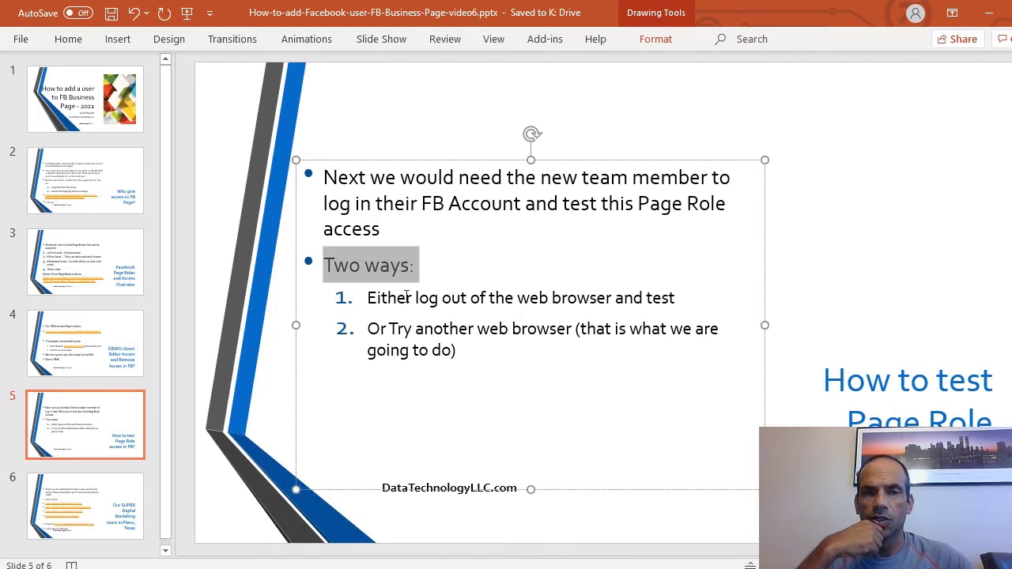
pyautogui.moveTo(417, 299); pyautogui.dragTo(574, 296)
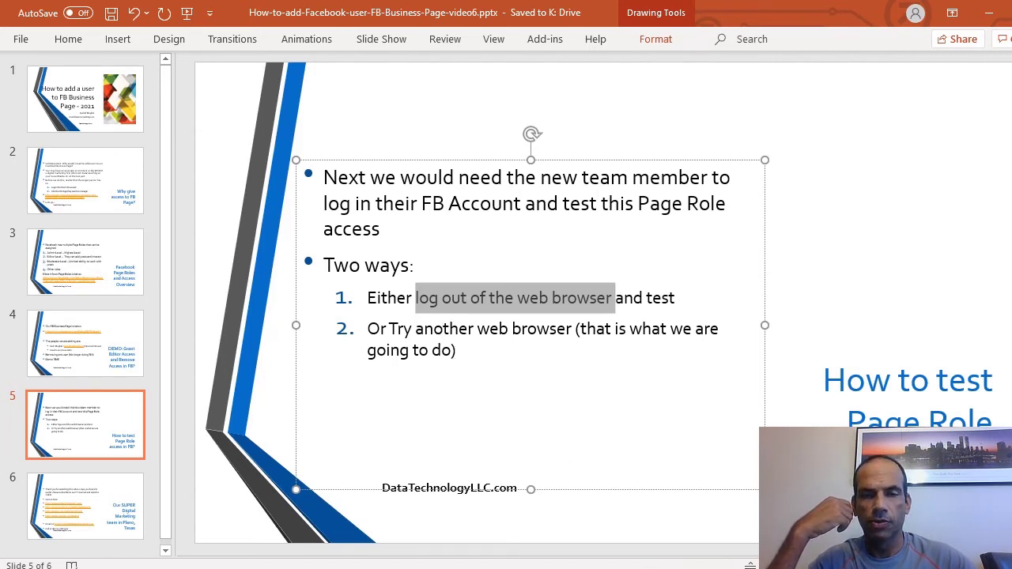
pyautogui.hotkey('alt', 'Tab')
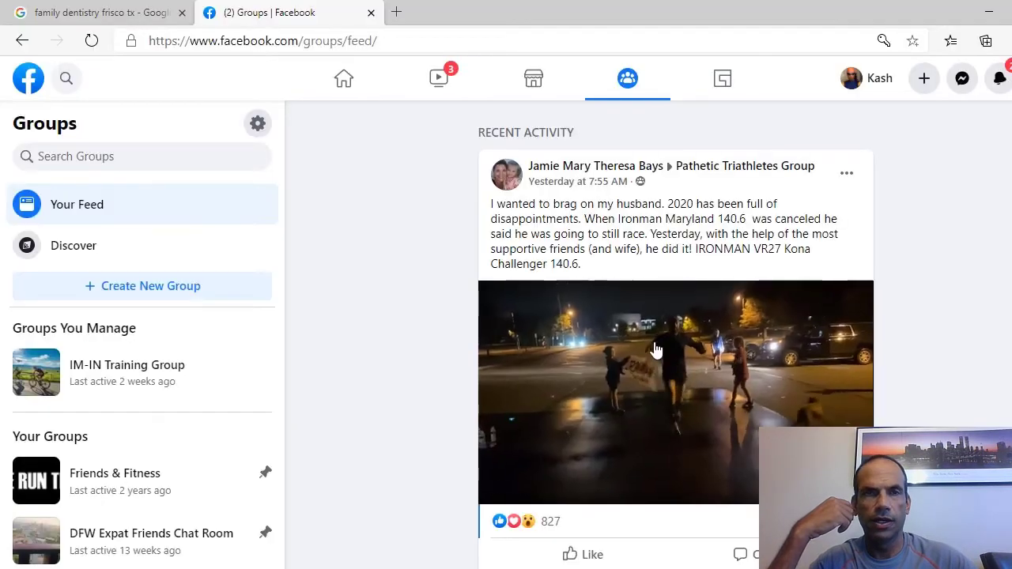
# - Reload Facebook's home feed and open the Dallas SEO editor invitation from Notifications
pyautogui.click(28, 83)
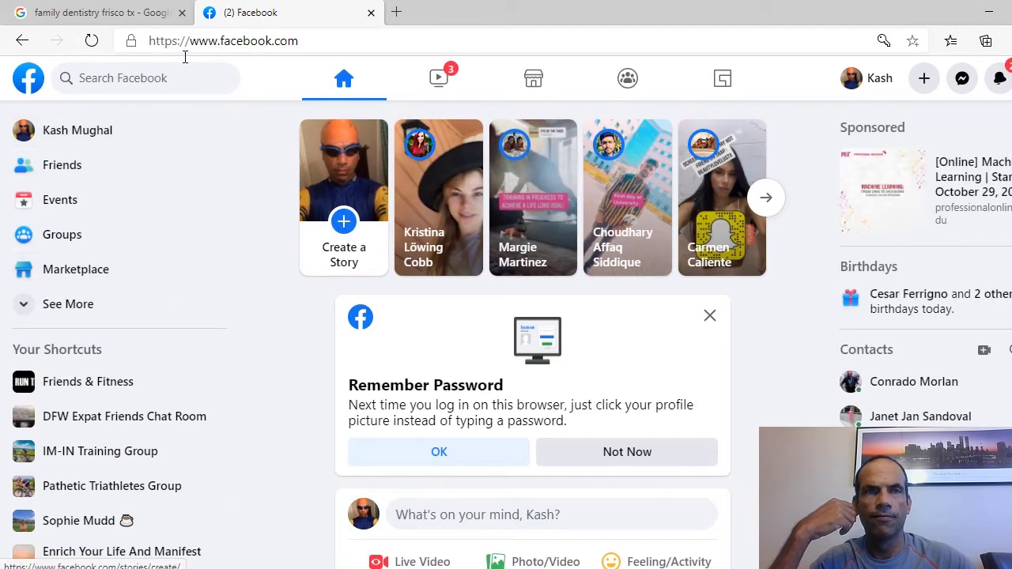
pyautogui.click(94, 42)
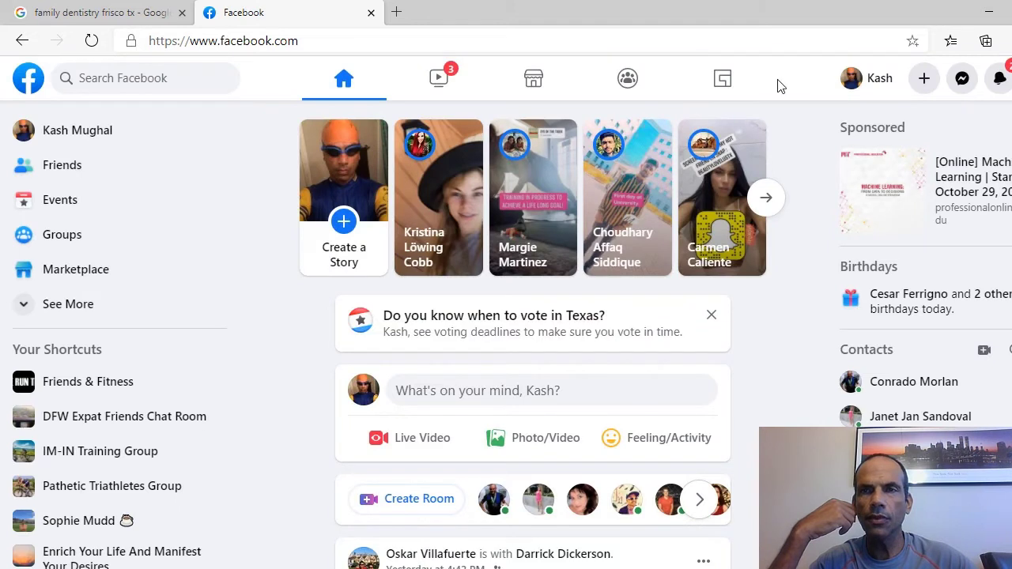
pyautogui.click(1002, 80)
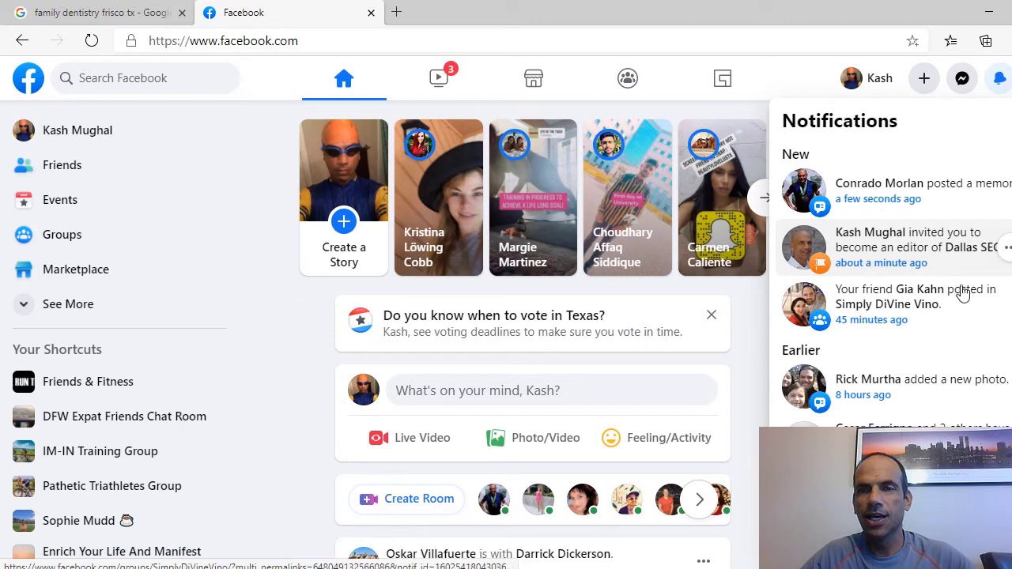
pyautogui.click(904, 251)
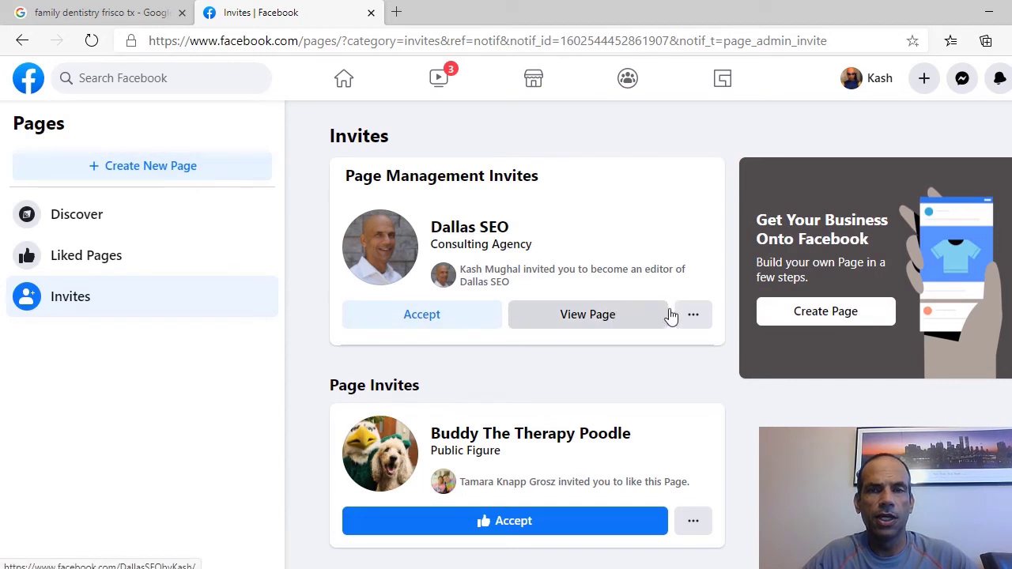
# - Accept the Dallas SEO editor invite, then open Dallas SEO from Your Shortcuts' See More list
pyautogui.click(424, 316)
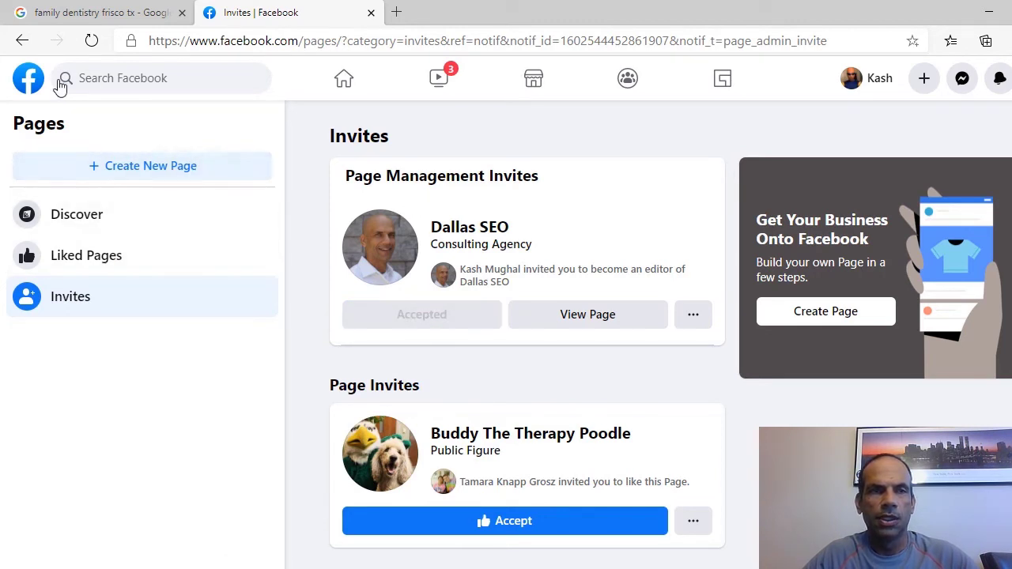
pyautogui.click(89, 41)
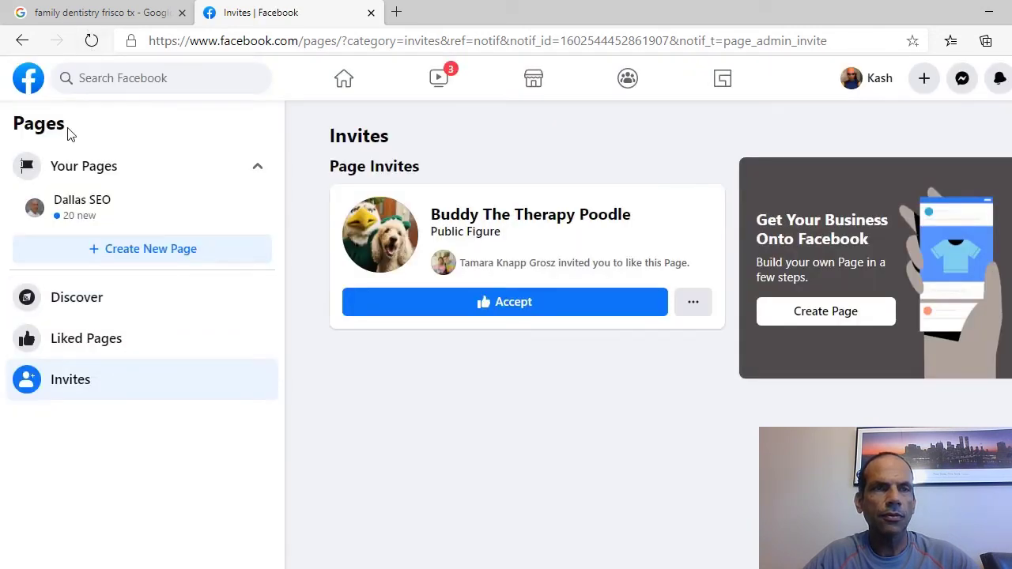
pyautogui.click(32, 83)
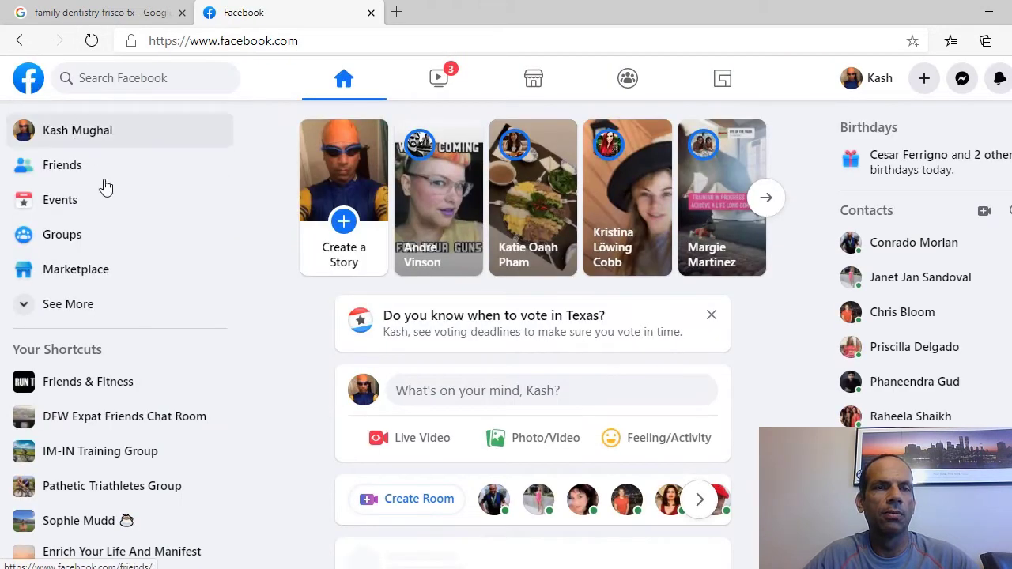
pyautogui.scroll(-1, 141, 281)
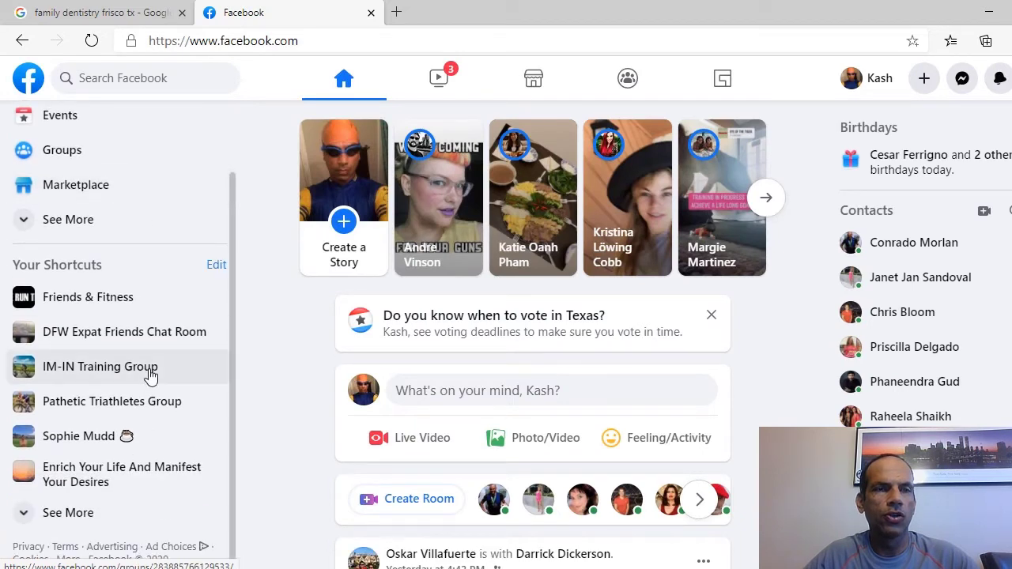
pyautogui.click(74, 523)
pyautogui.scroll(-1, 71, 522)
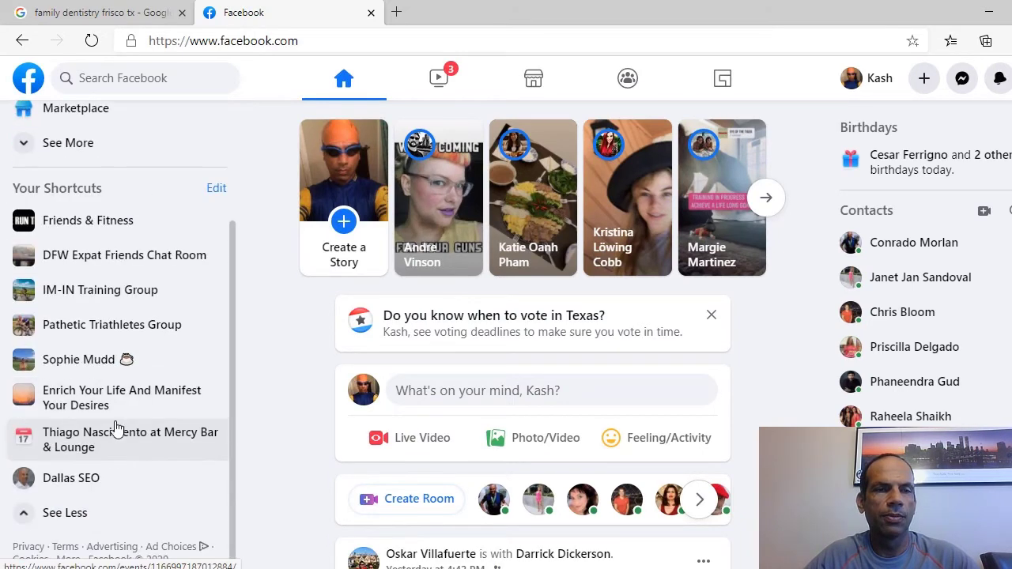
pyautogui.click(72, 485)
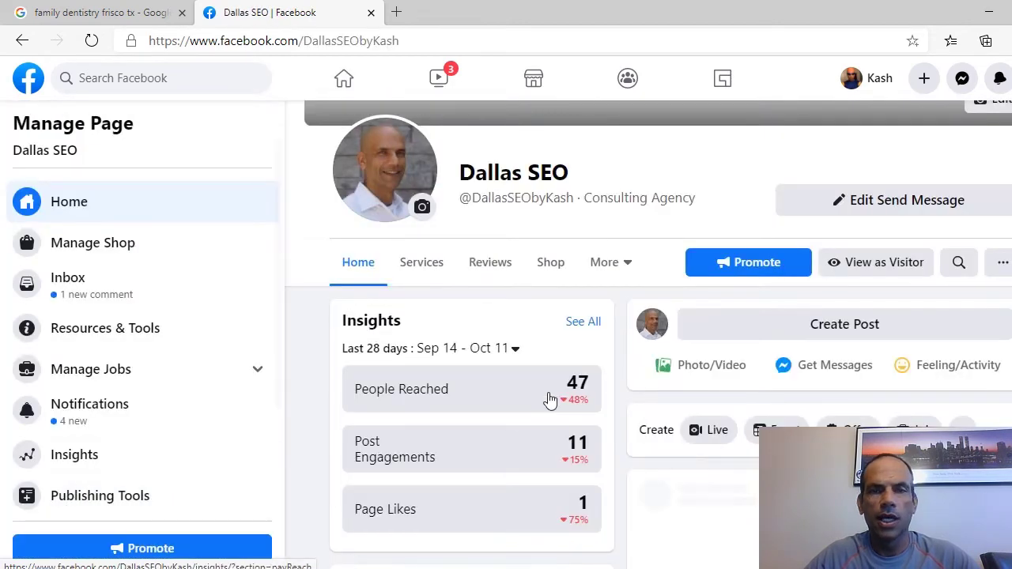
# - Scroll through Dallas SEO's Manage Page view, glance at PowerPoint slide 5, then return to the browser
pyautogui.scroll(-2, 663, 362)
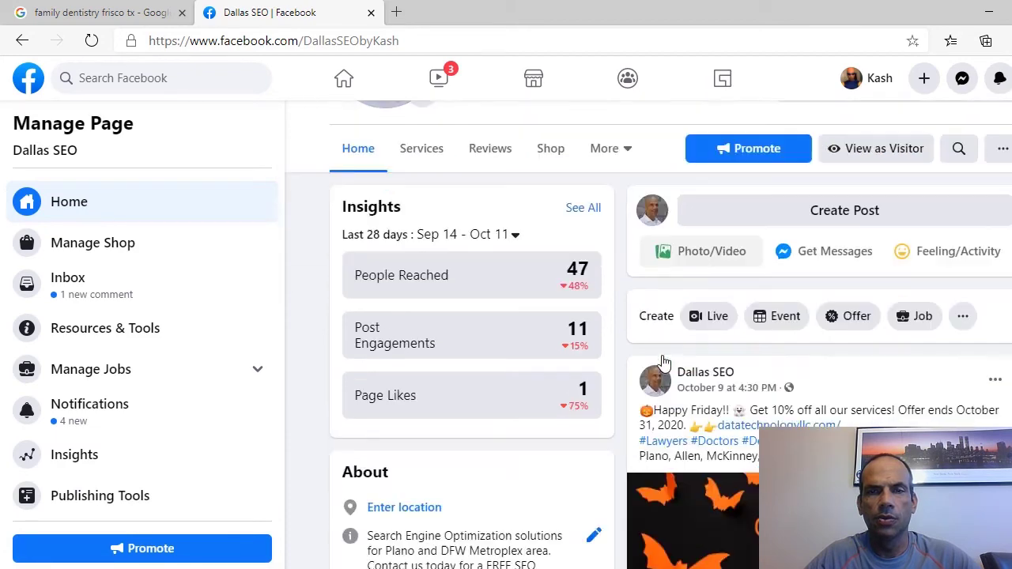
pyautogui.scroll(-2, 542, 444)
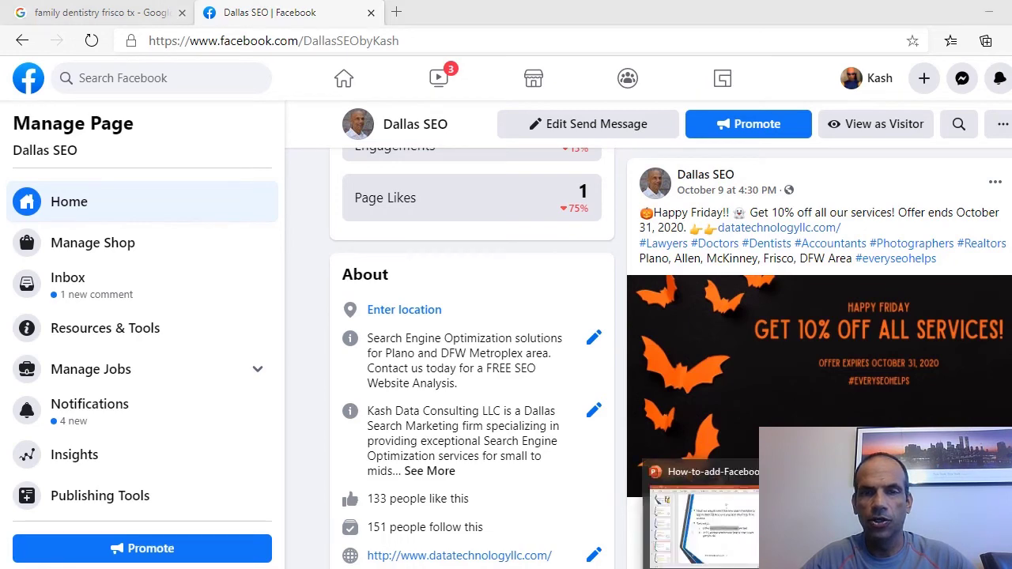
pyautogui.hotkey('alt', 'Tab')
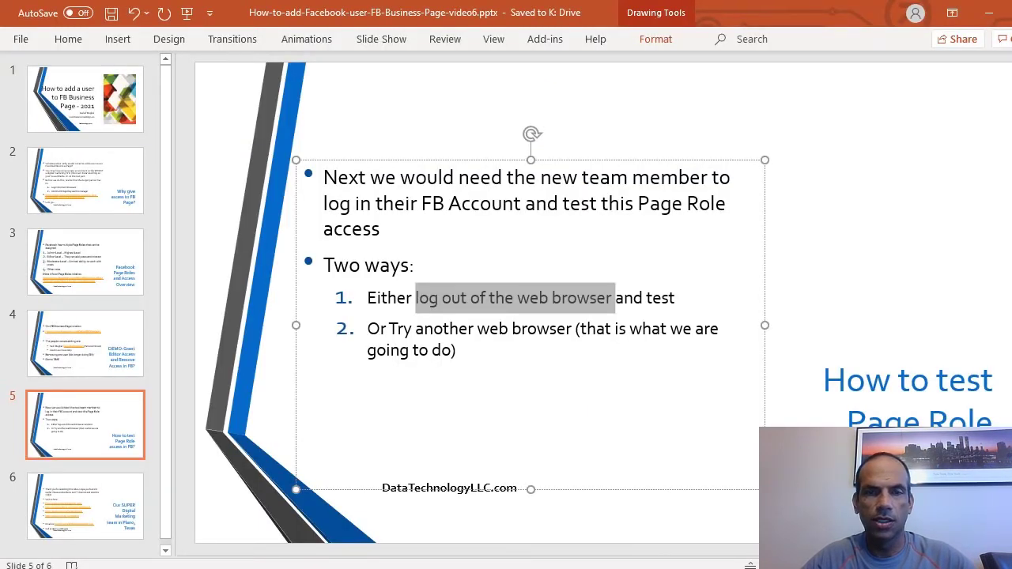
pyautogui.hotkey('alt', 'Tab')
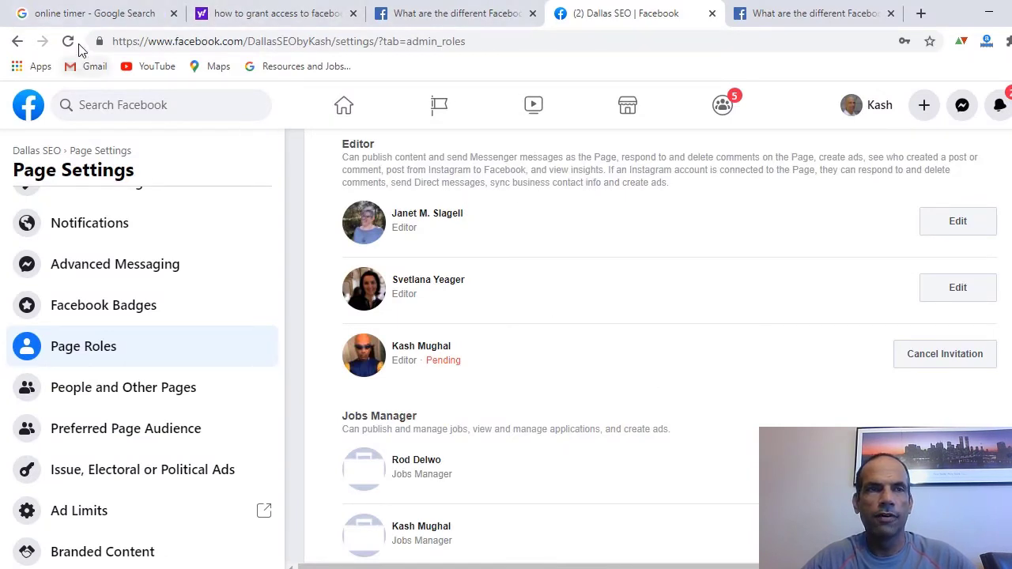
# - Reload Dallas SEO's Page Roles so Existing Page Roles shows three Editors, none Pending
pyautogui.moveTo(463, 363); pyautogui.dragTo(435, 361)
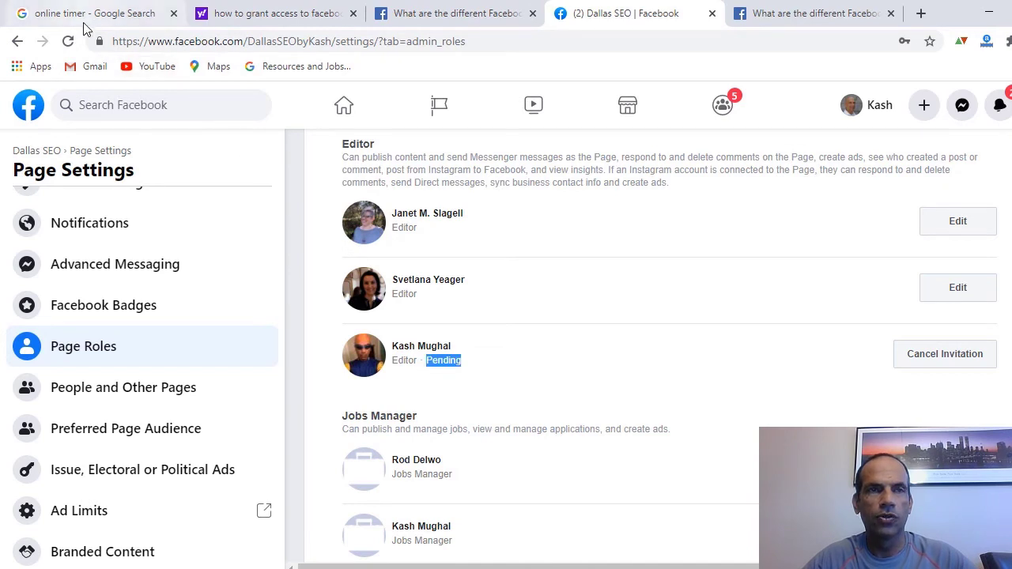
pyautogui.click(68, 41)
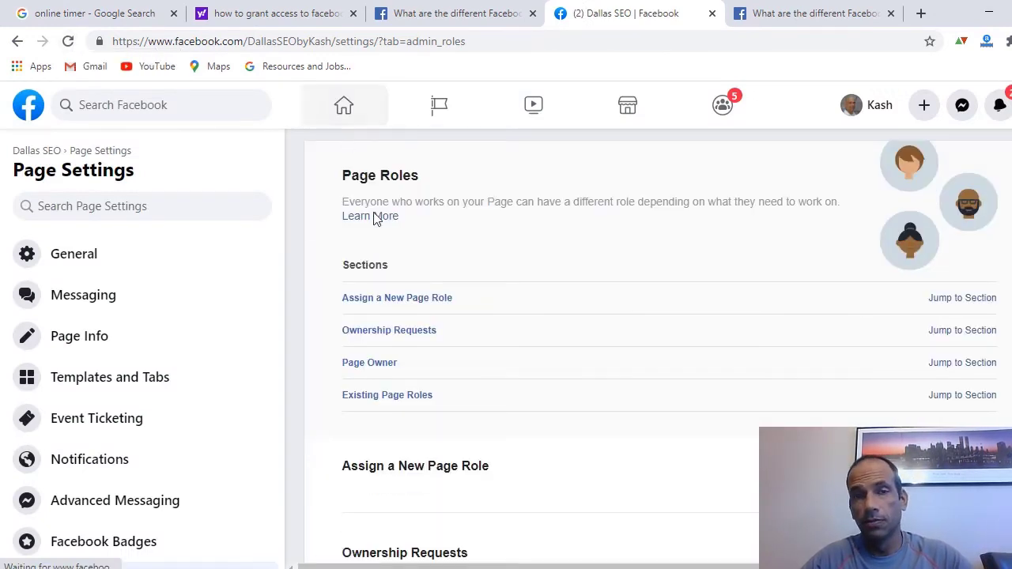
pyautogui.scroll(-5, 535, 466)
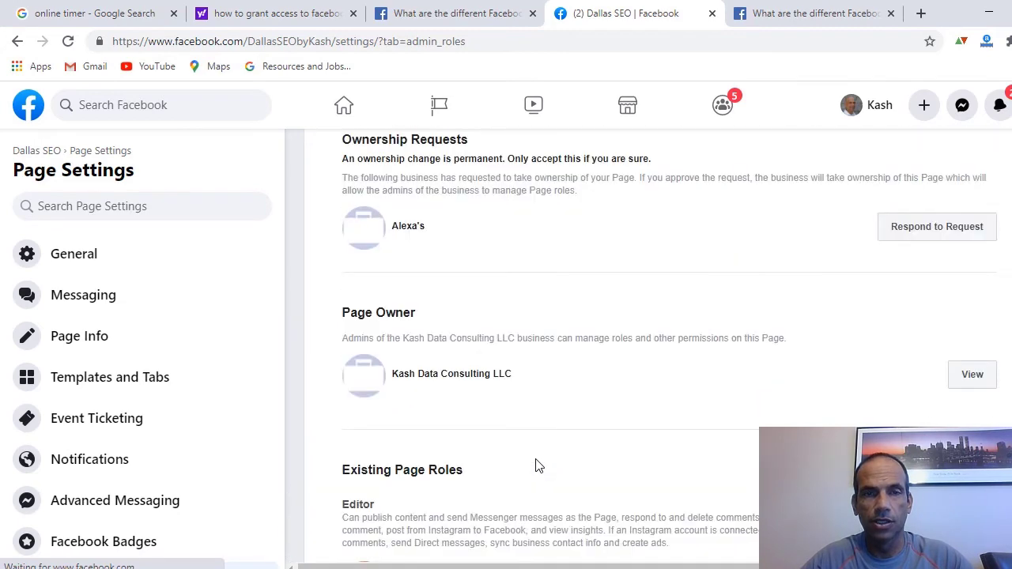
pyautogui.scroll(6, 535, 466)
pyautogui.scroll(-10, 535, 466)
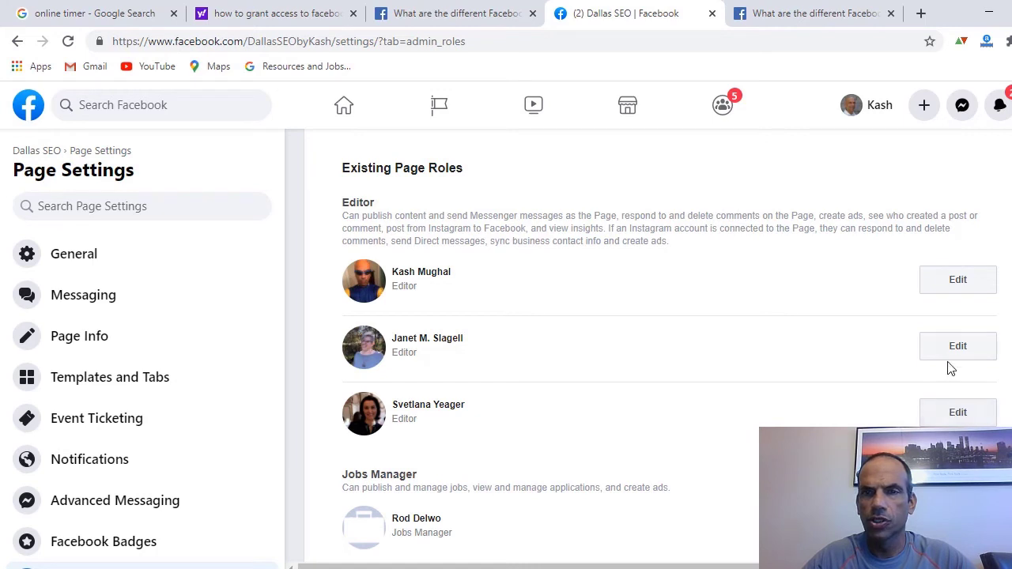
# - Remove the third-listed Editor from Dallas SEO, confirming with the account password
pyautogui.click(955, 413)
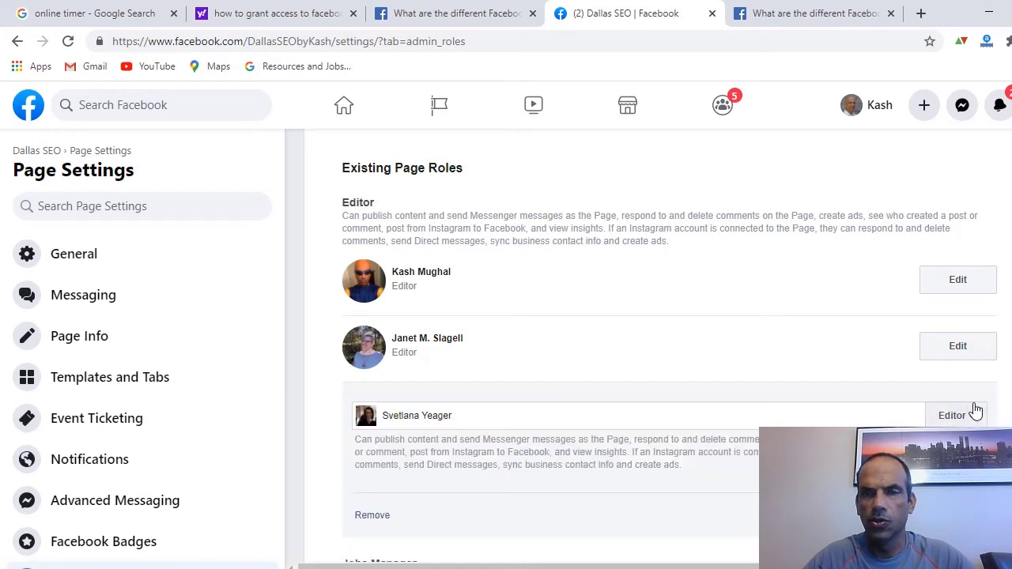
pyautogui.scroll(-1, 963, 361)
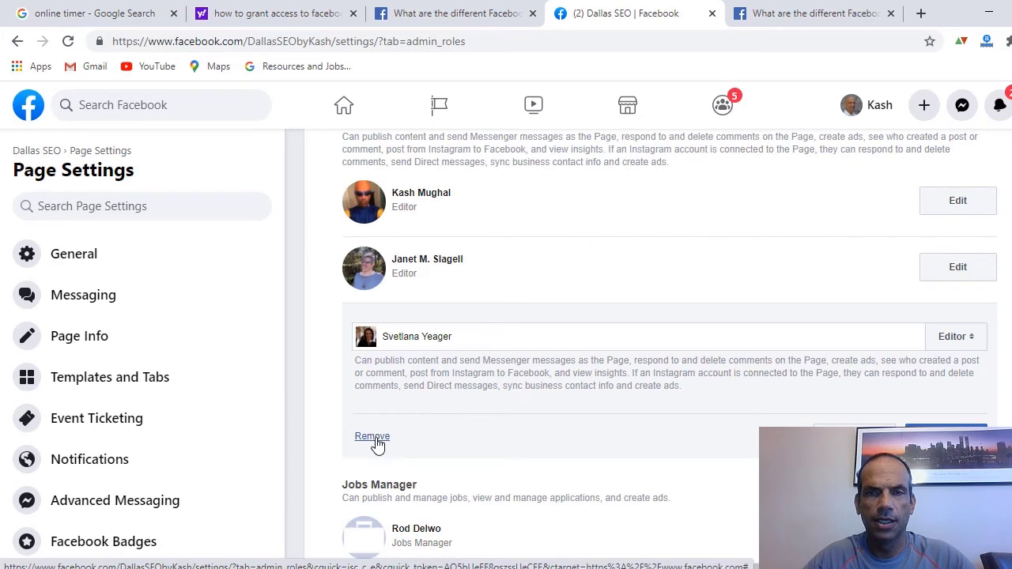
pyautogui.click(377, 443)
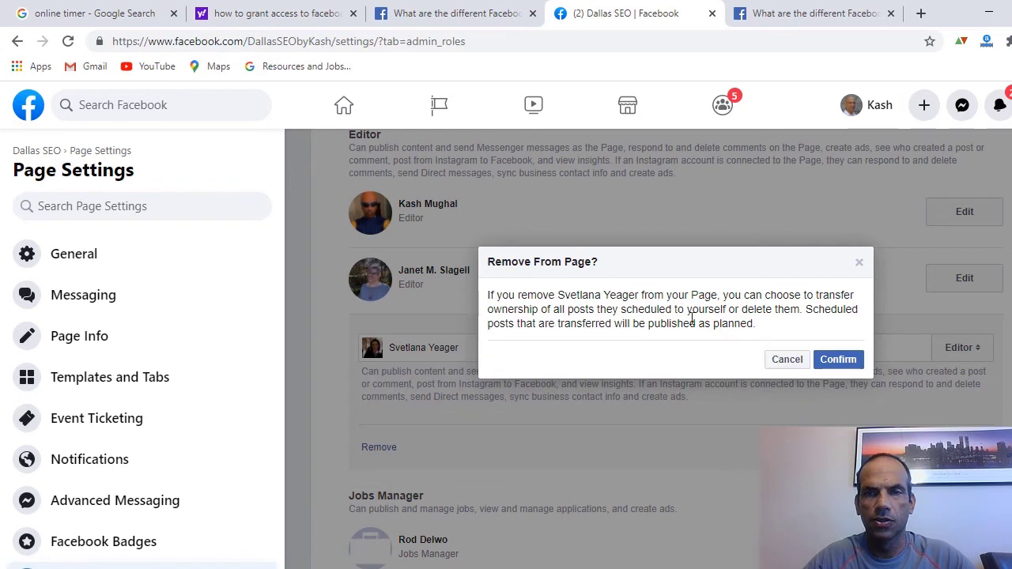
pyautogui.click(852, 361)
pyautogui.click(852, 361)
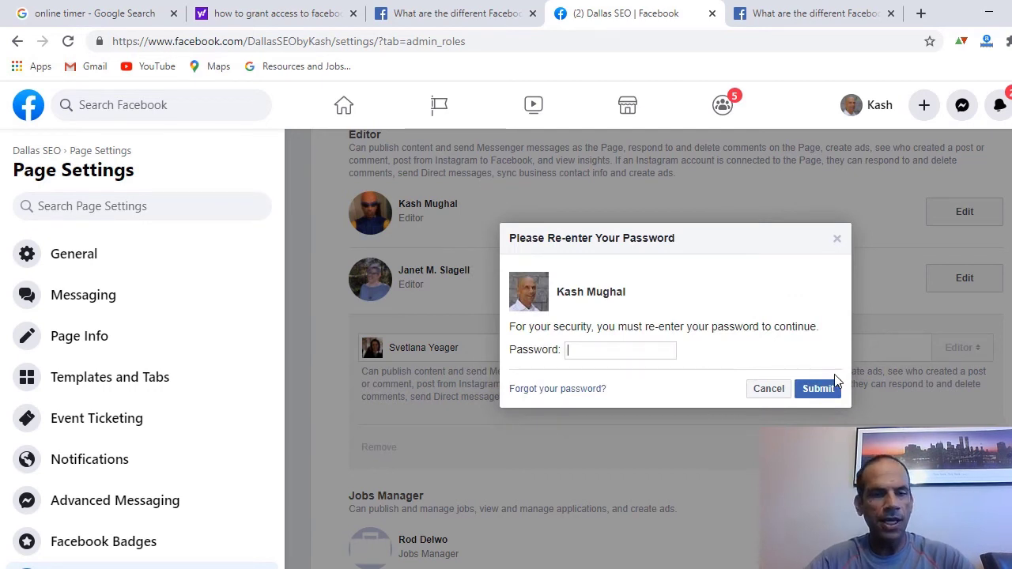
pyautogui.write('••••••')
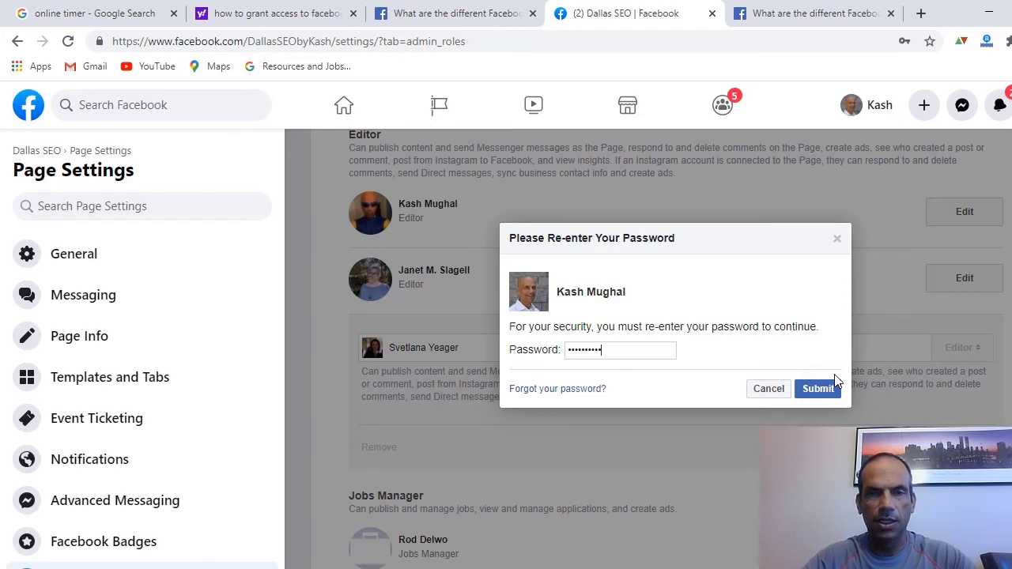
pyautogui.click(833, 388)
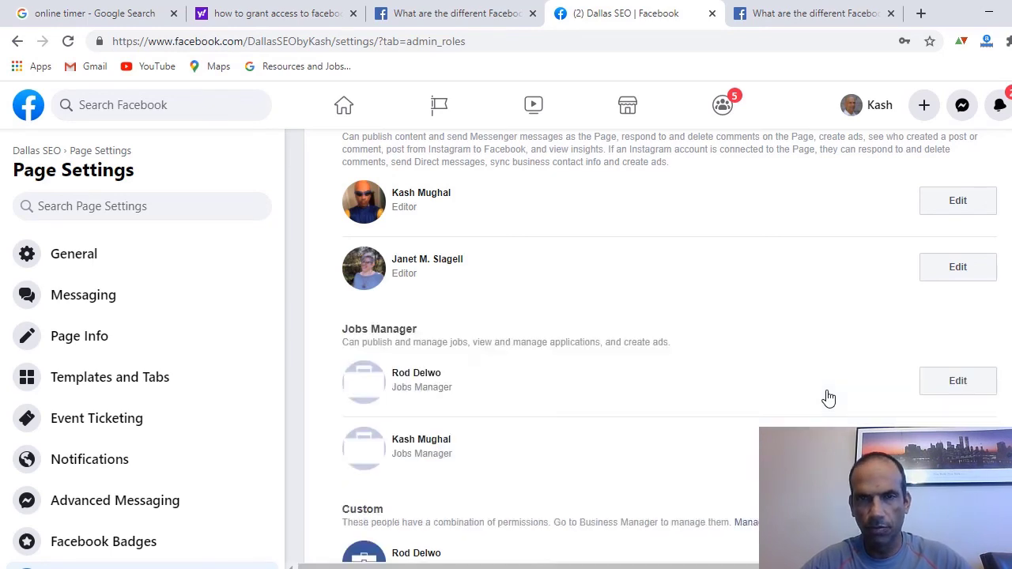
pyautogui.scroll(-2, 828, 396)
pyautogui.scroll(-1, 828, 395)
pyautogui.scroll(5, 827, 395)
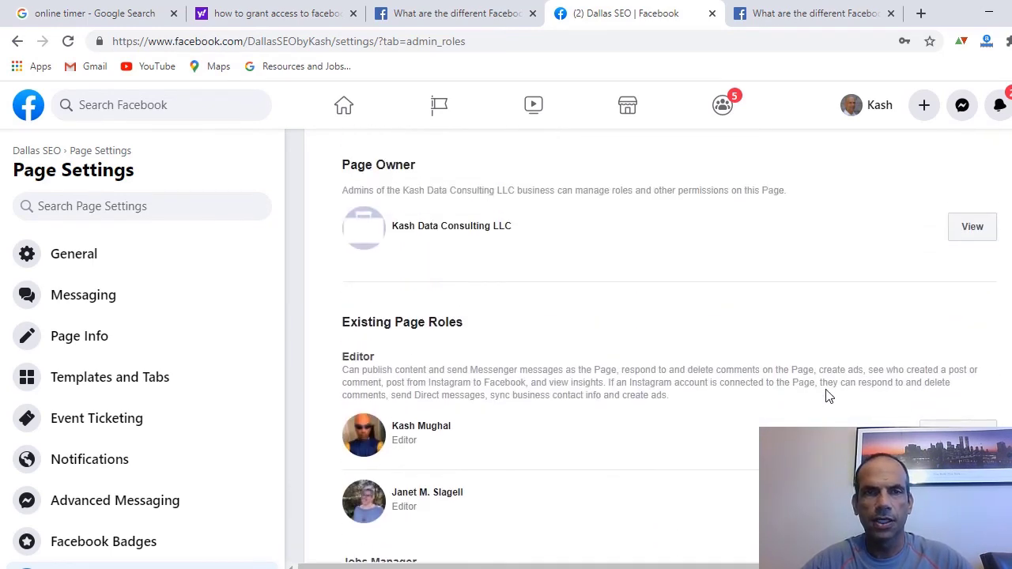
pyautogui.scroll(-4, 827, 395)
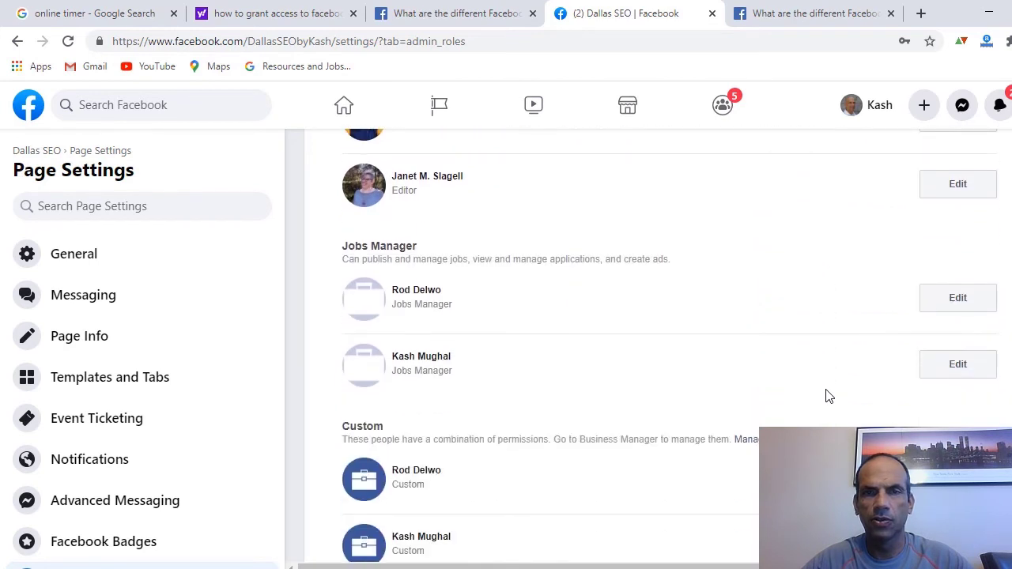
pyautogui.scroll(-1, 827, 395)
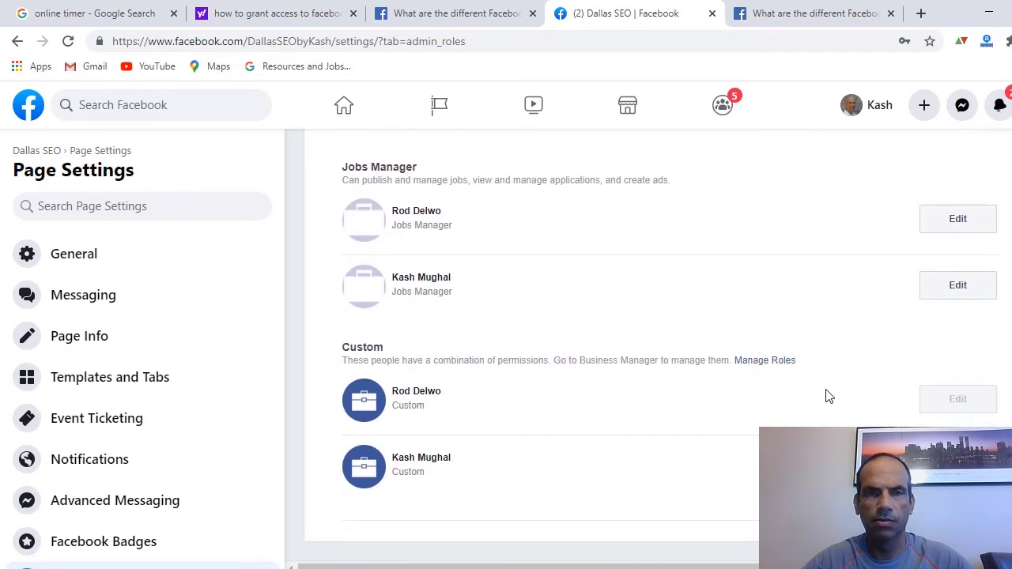
pyautogui.scroll(6, 828, 396)
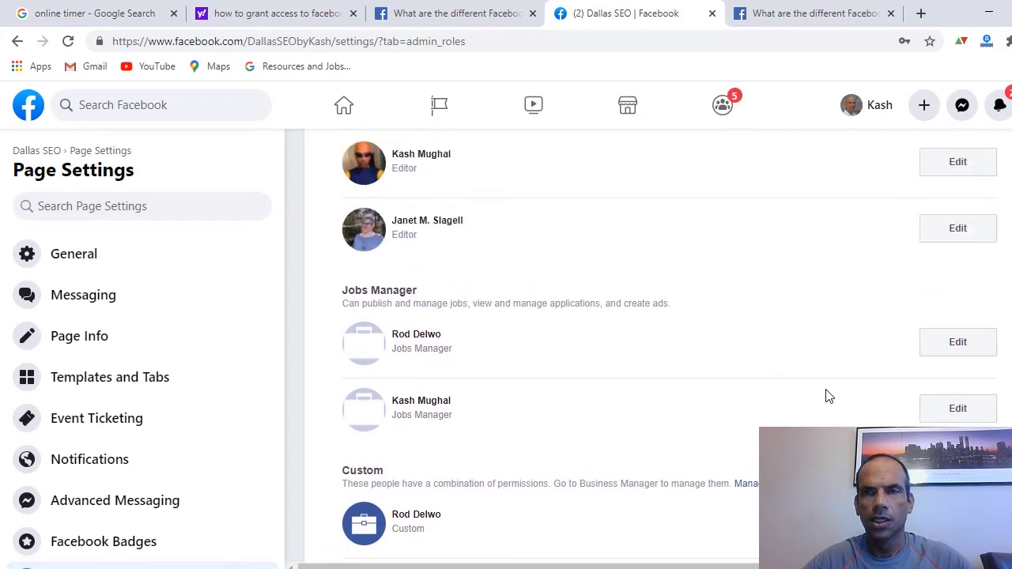